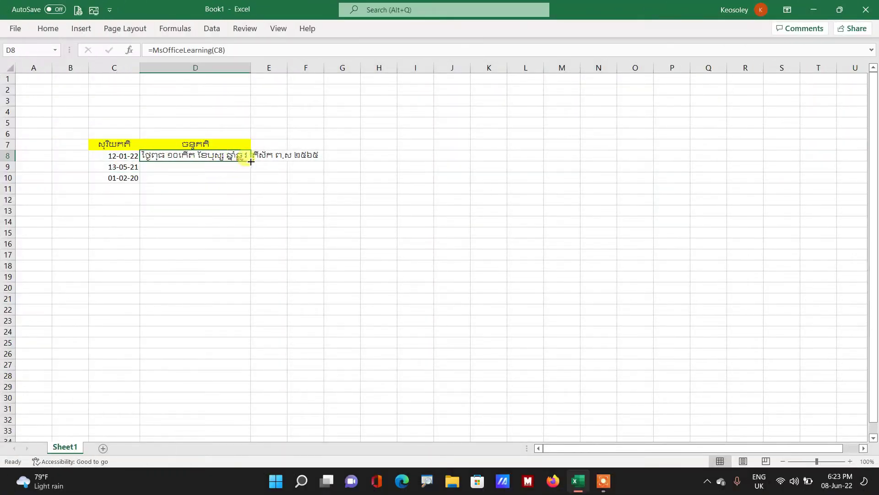
- Extend D8's content down into the cells below it
{"action": "left_click_drag", "start_coordinate": [251, 161], "coordinate": [250, 168]}
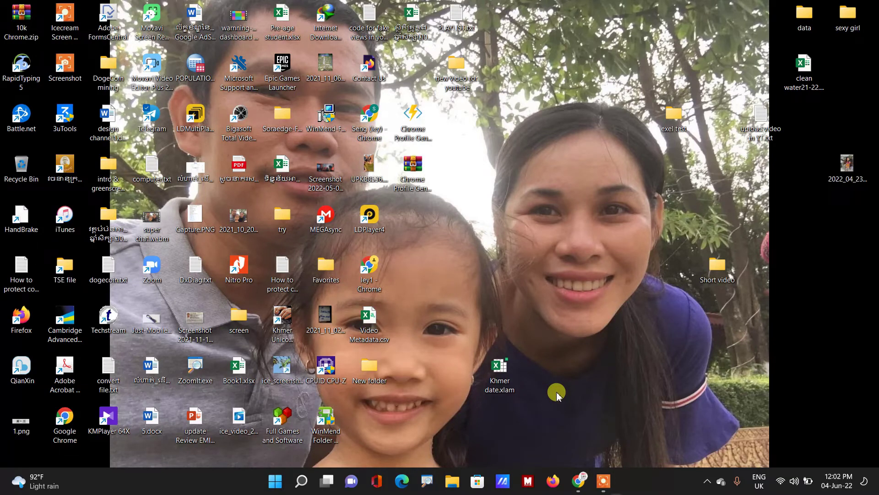
- Launch Excel from the Run prompt, start a maximised blank workbook, and select C8
{"action": "key", "text": "super+r"}
{"action": "type", "text": "ex"}
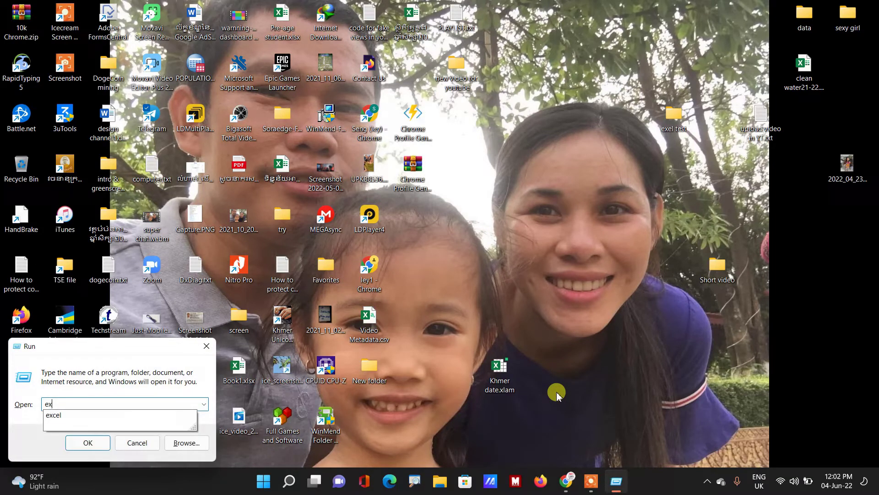
{"action": "key", "text": "Down"}
{"action": "key", "text": "Return"}
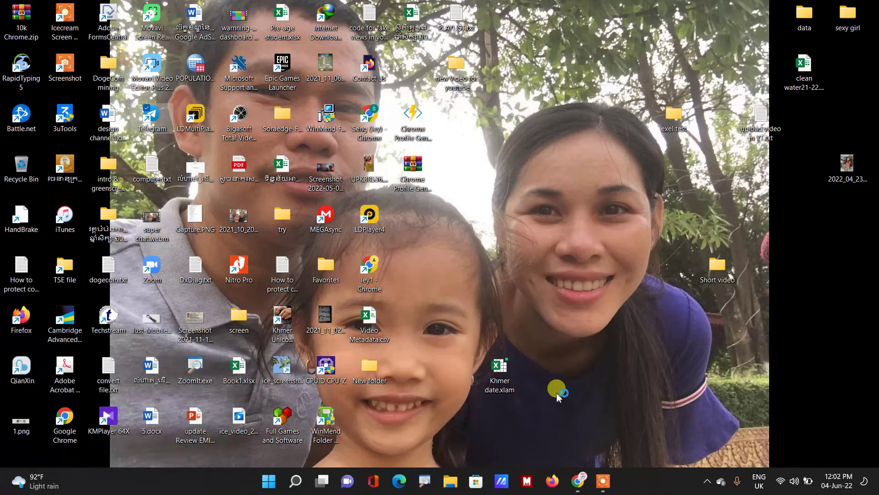
{"action": "left_click", "coordinate": [163, 172]}
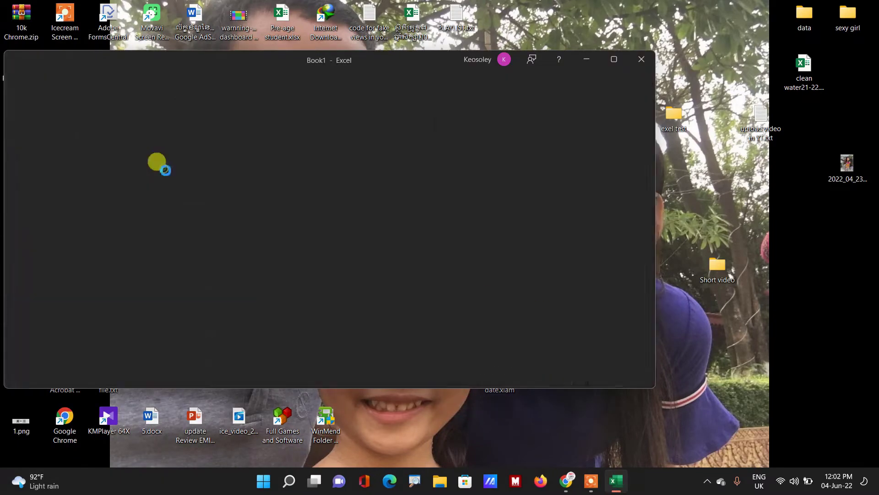
{"action": "left_click", "coordinate": [615, 64]}
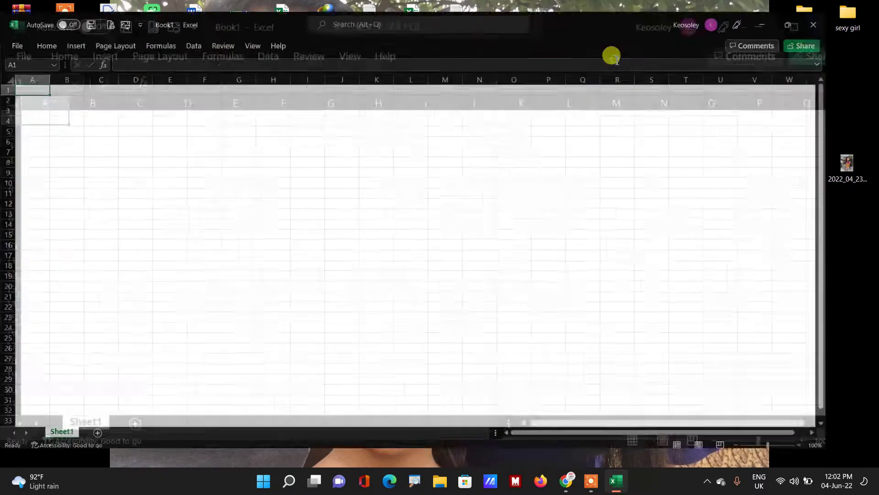
{"action": "left_click", "coordinate": [125, 161]}
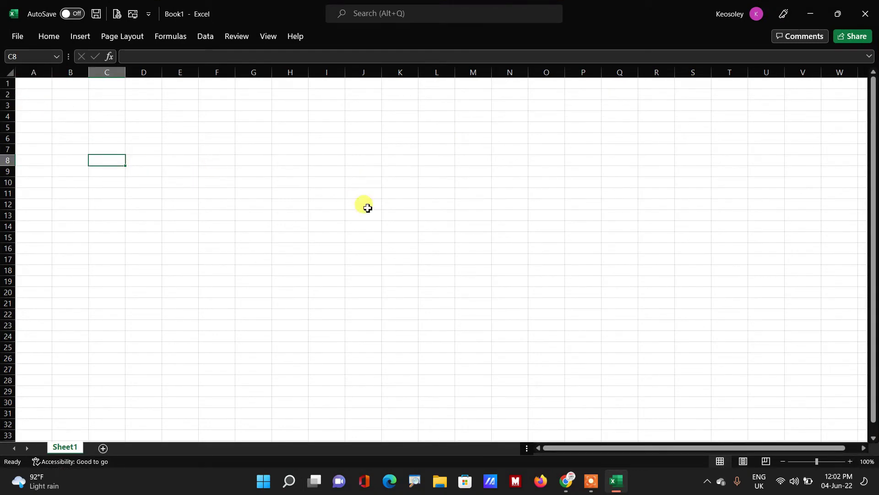
- Enter Khmer headers សុរិយគតិ in C8 and ចន្ទគតិ in D8, then widen column C
{"action": "type", "text": "su"}
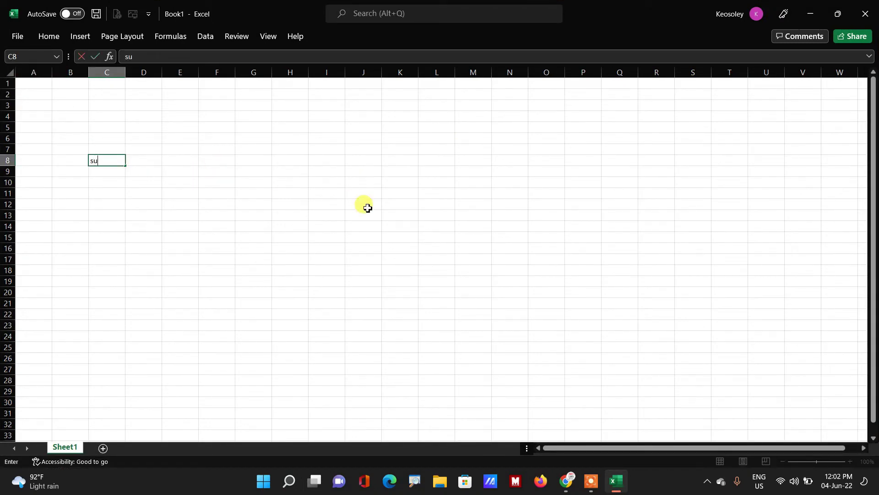
{"action": "key", "text": "BackSpace"}
{"action": "key", "text": "BackSpace"}
{"action": "type", "text": "ស"}
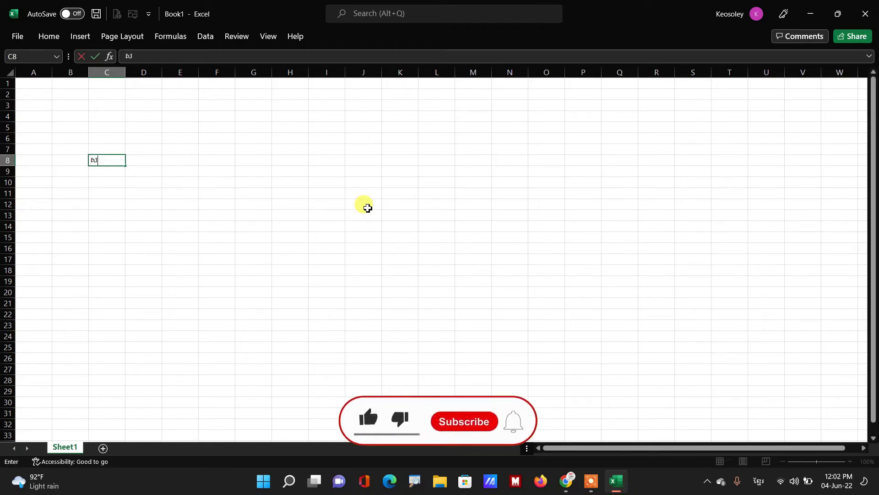
{"action": "type", "text": "ុរិយ"}
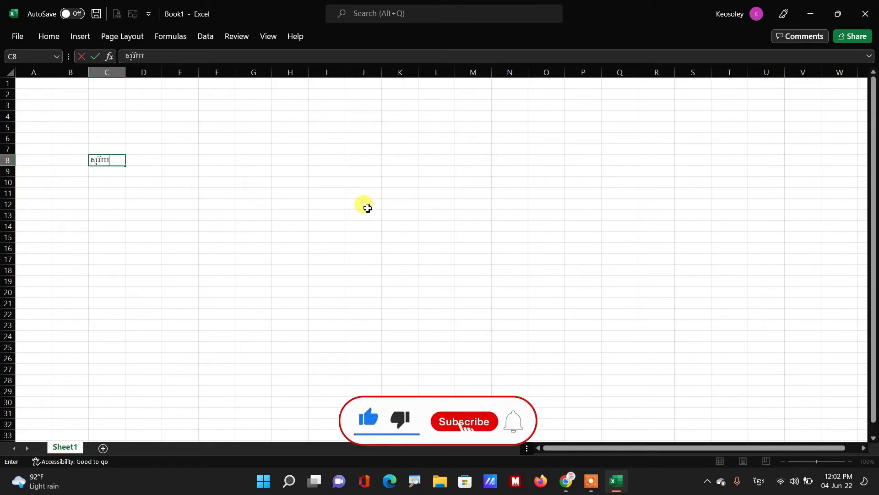
{"action": "type", "text": "គតិ"}
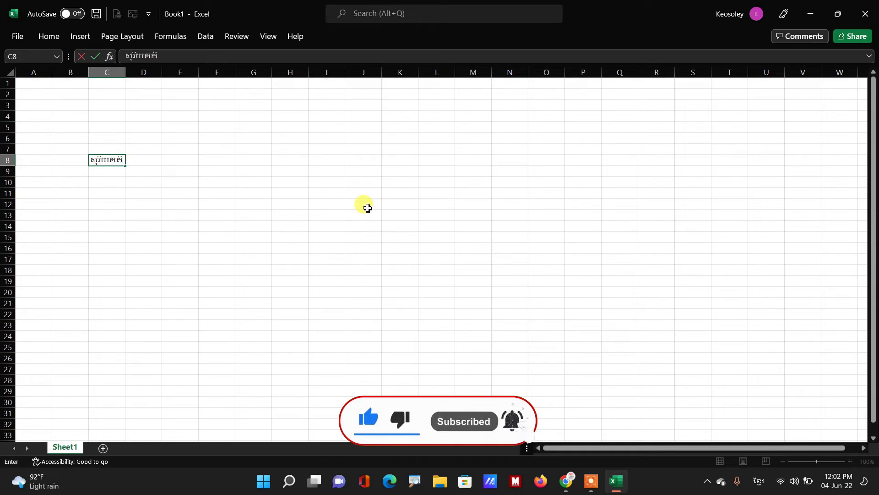
{"action": "key", "text": "Tab"}
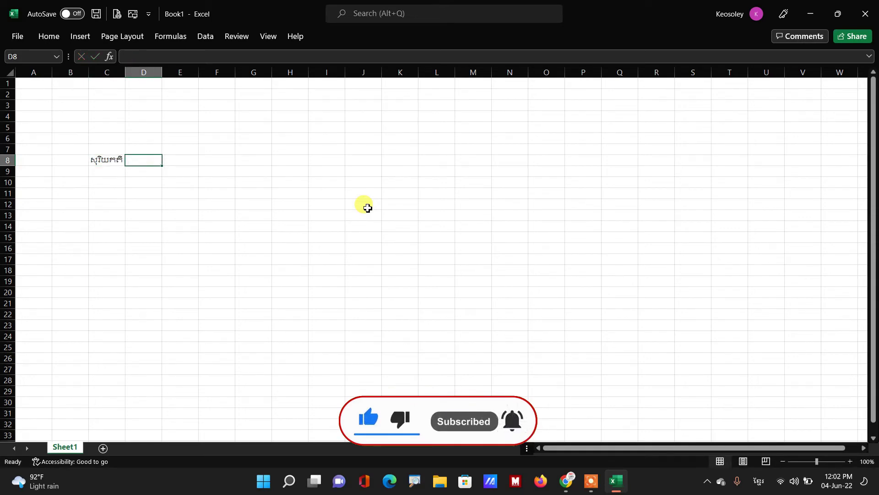
{"action": "type", "text": "ចន្ទគតិ"}
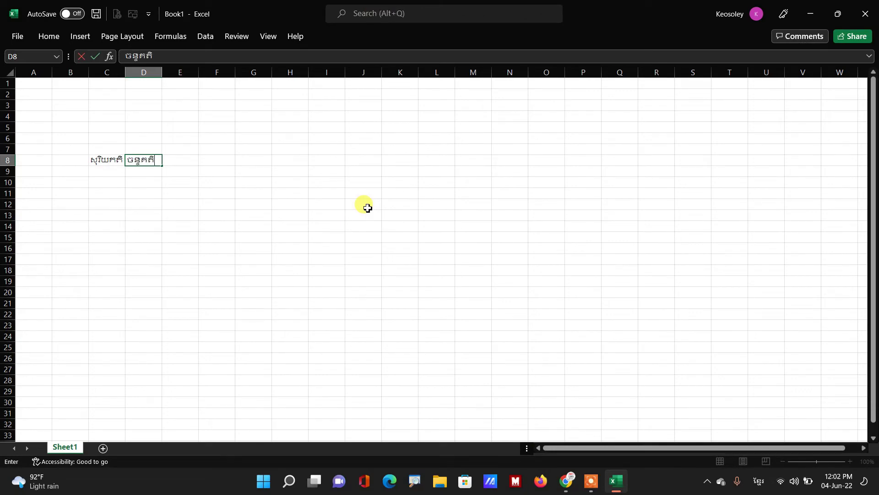
{"action": "key", "text": "Return"}
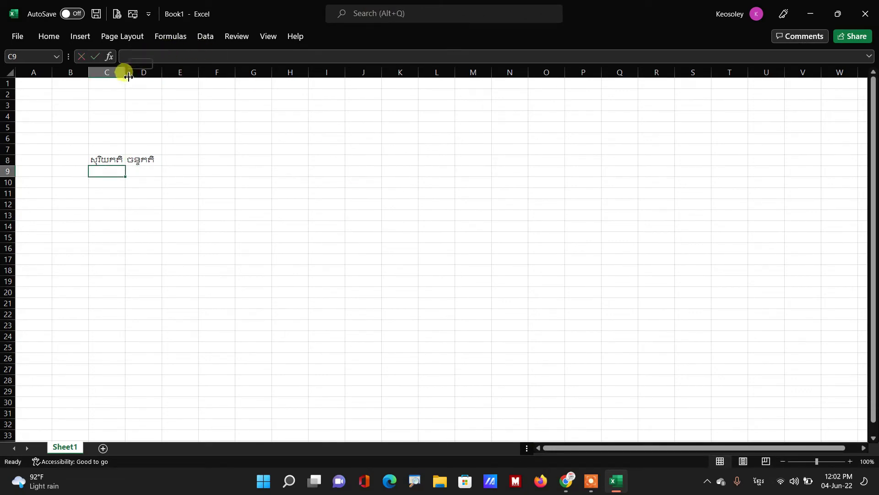
{"action": "left_click_drag", "start_coordinate": [136, 77], "coordinate": [267, 73]}
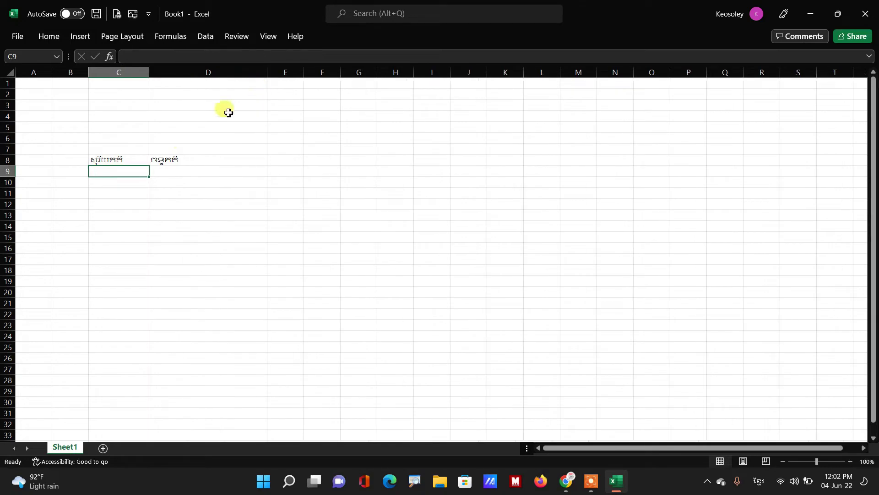
- Widen column D and give headers C8:D8 a yellow fill with centred text
{"action": "left_click_drag", "start_coordinate": [134, 161], "coordinate": [195, 158]}
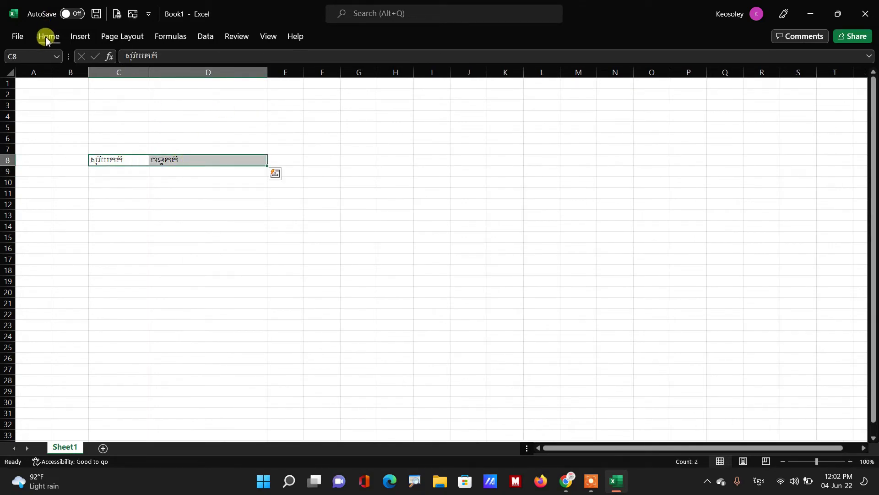
{"action": "left_click", "coordinate": [49, 36]}
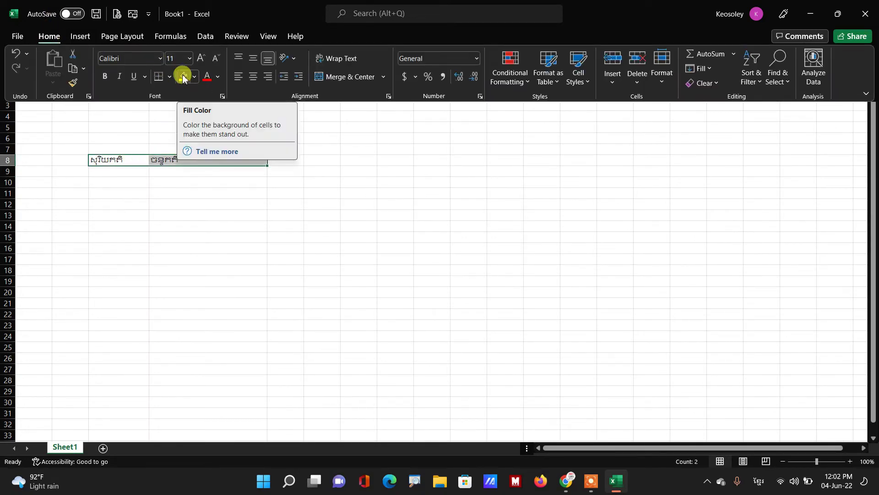
{"action": "left_click", "coordinate": [184, 78]}
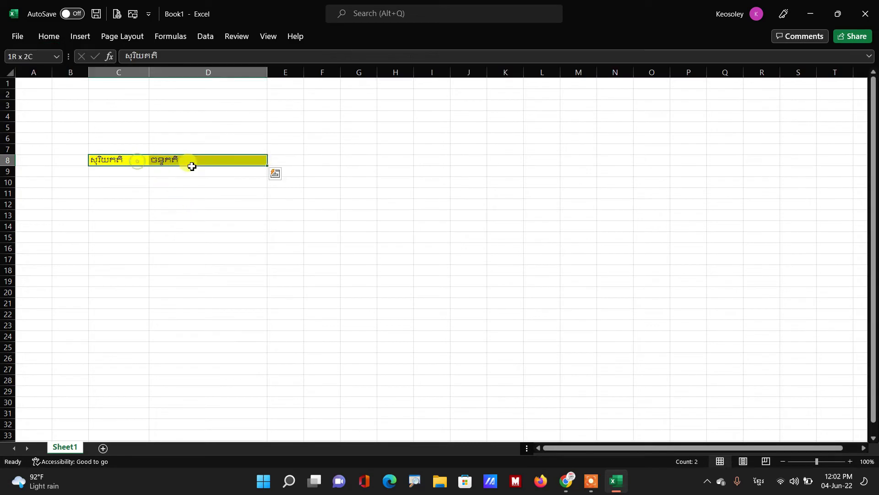
{"action": "left_click", "coordinate": [48, 36]}
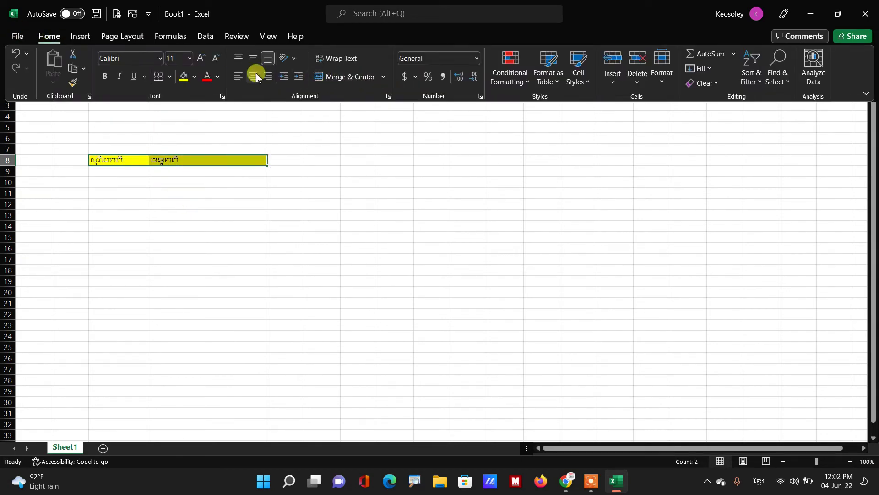
{"action": "left_click", "coordinate": [253, 76]}
{"action": "left_click", "coordinate": [127, 172]}
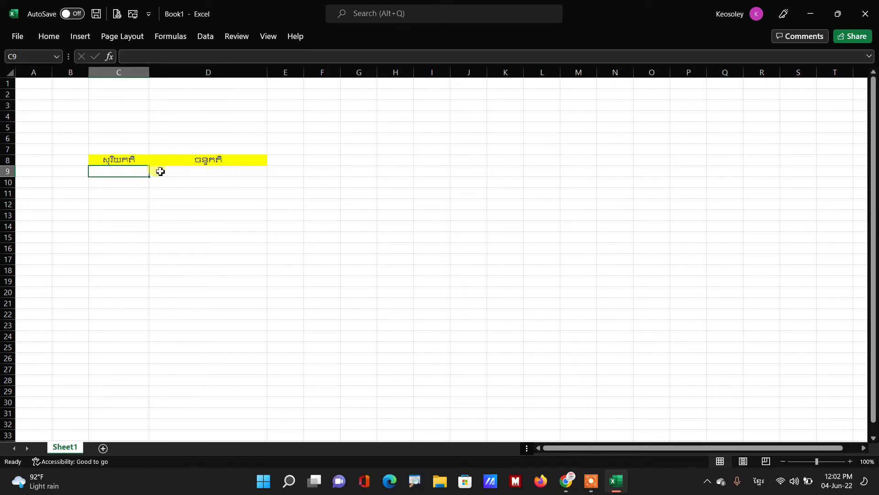
- Enter dates 12-04-21, 13-5-21 and 01-2-20 in C9:C11, then select D9
{"action": "type", "text": "12-04-21"}
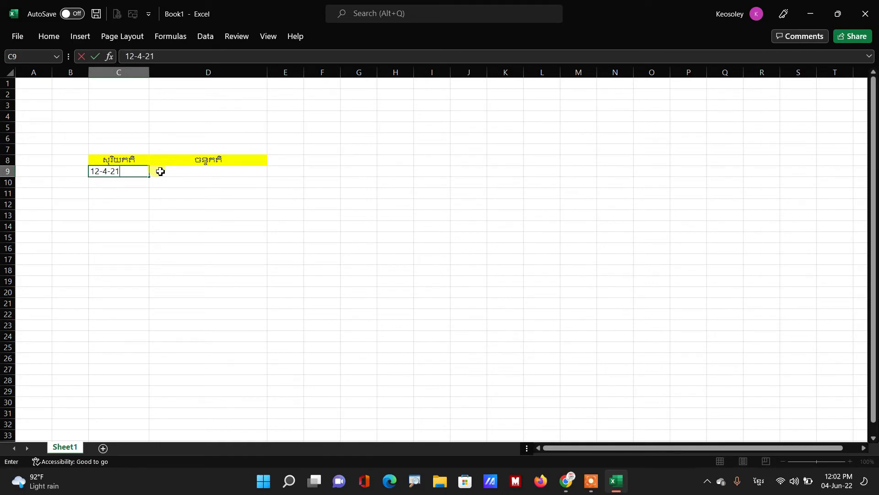
{"action": "key", "text": "Return"}
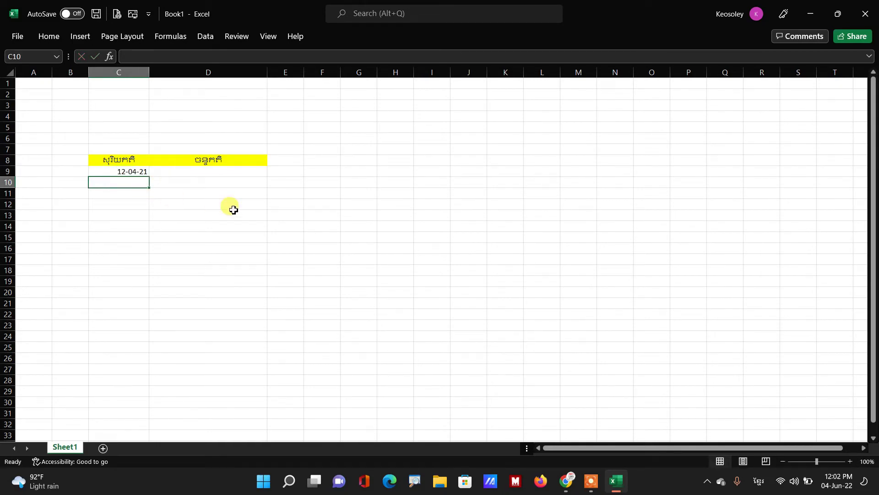
{"action": "type", "text": "13-5-2"}
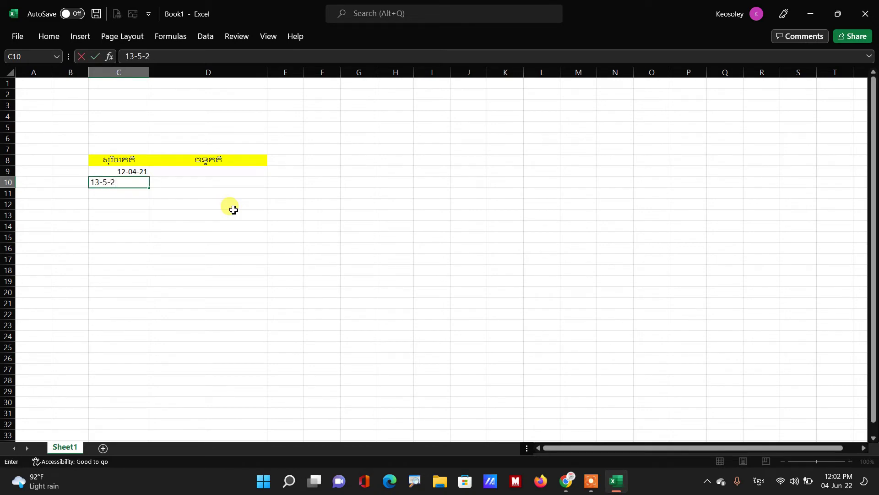
{"action": "type", "text": "1"}
{"action": "key", "text": "Return"}
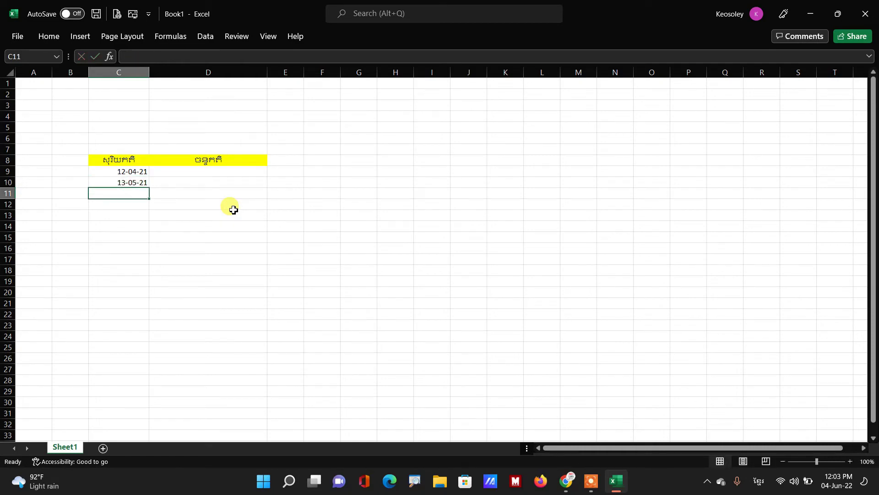
{"action": "type", "text": "01-2-21"}
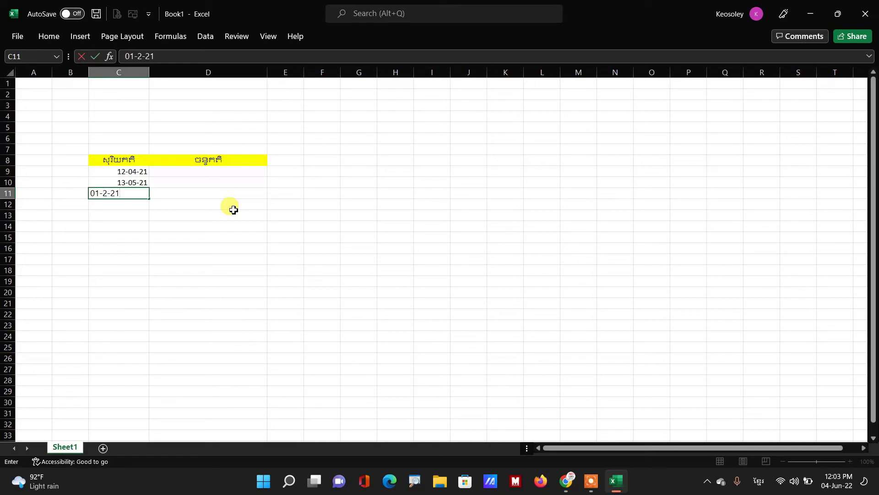
{"action": "key", "text": "BackSpace"}
{"action": "type", "text": "0"}
{"action": "key", "text": "Return"}
{"action": "left_click", "coordinate": [174, 176]}
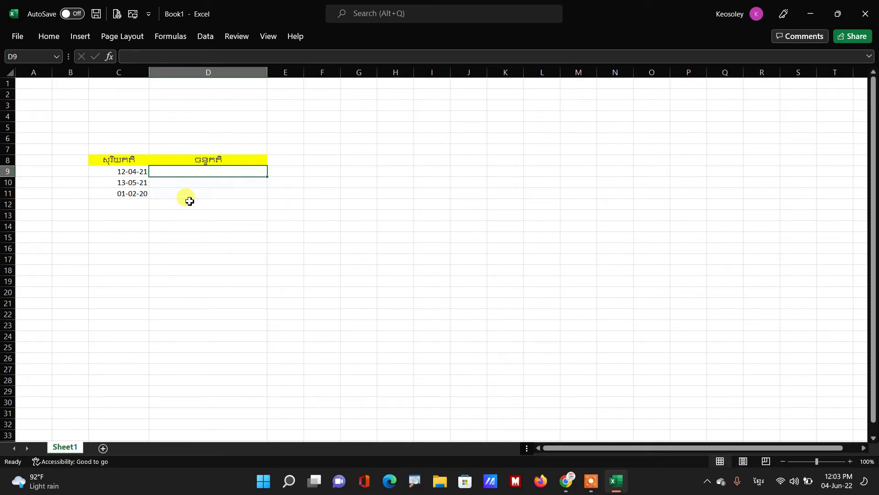
{"action": "left_click", "coordinate": [201, 183]}
{"action": "left_click", "coordinate": [210, 172]}
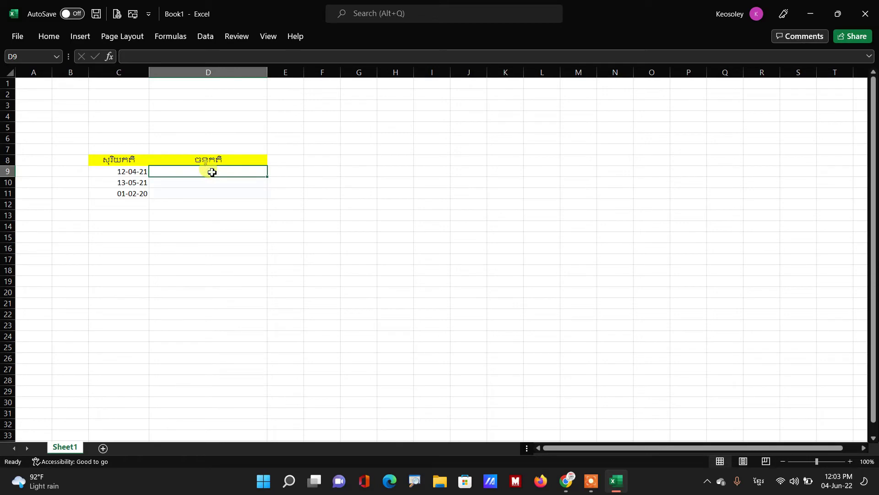
{"action": "left_click", "coordinate": [198, 197]}
{"action": "left_click", "coordinate": [201, 171]}
{"action": "left_click", "coordinate": [204, 184]}
{"action": "left_click", "coordinate": [206, 171]}
{"action": "left_click", "coordinate": [414, 204]}
{"action": "left_click", "coordinate": [227, 192]}
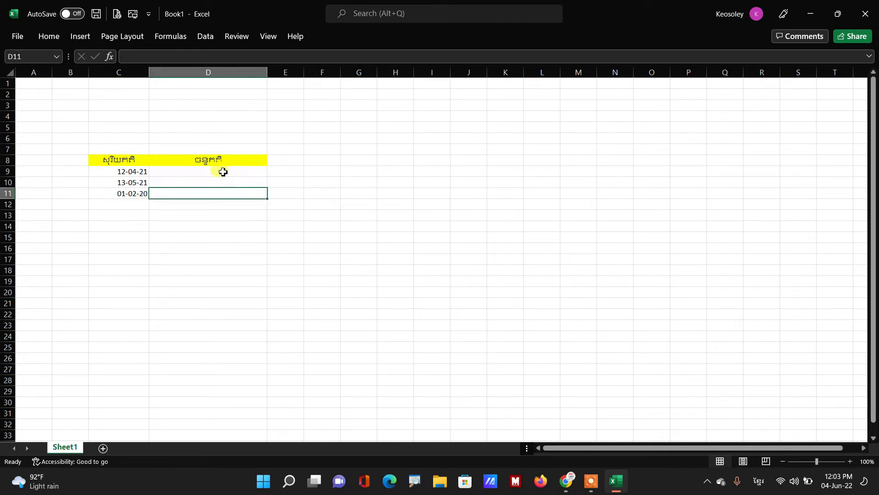
{"action": "left_click", "coordinate": [225, 171]}
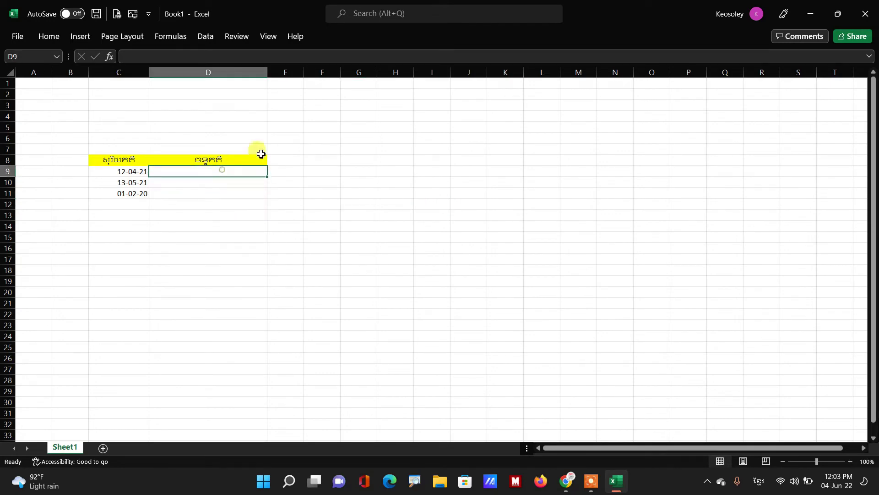
{"action": "left_click", "coordinate": [807, 9]}
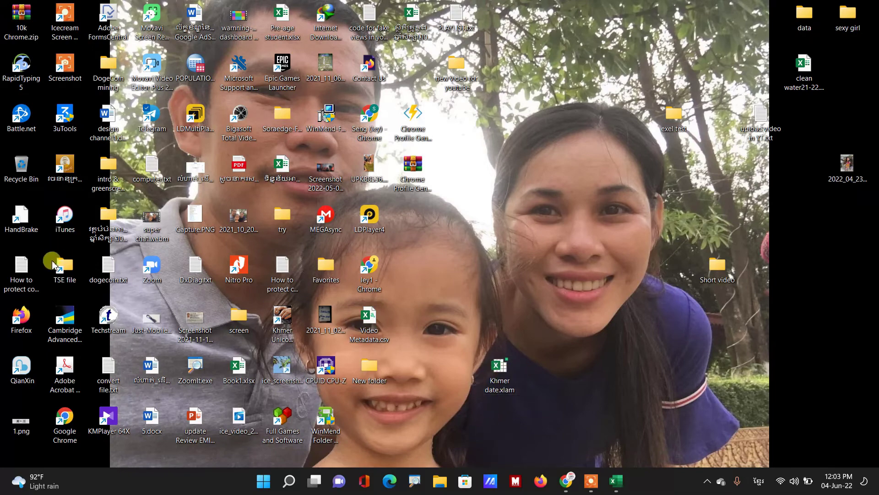
- In Telegram, search 'ksl', open the KSL technology channel, then close Telegram
{"action": "double_click", "coordinate": [151, 120]}
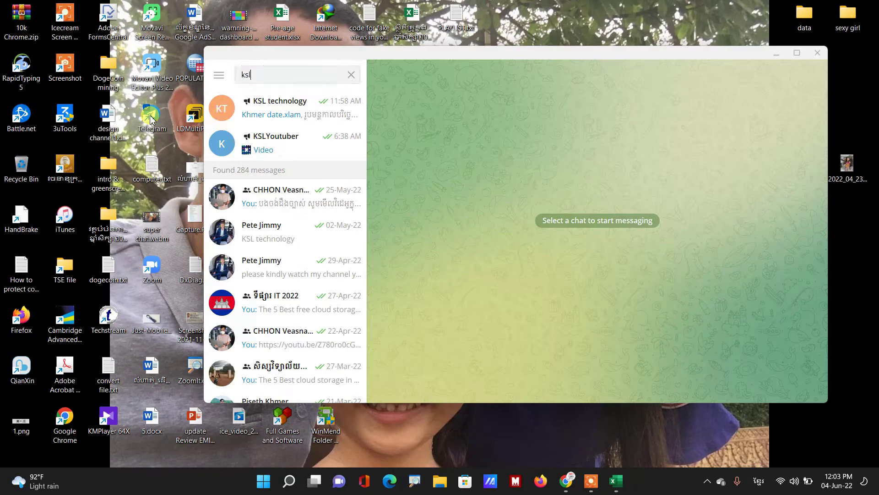
{"action": "key", "text": "BackSpace"}
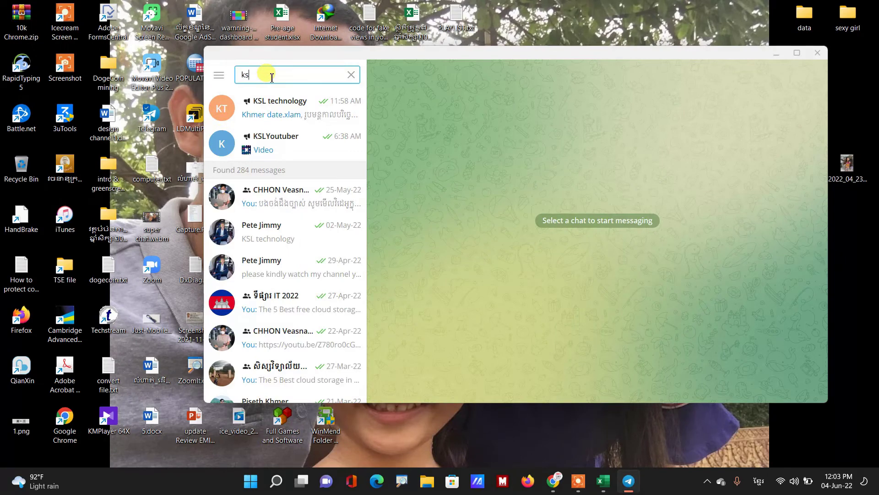
{"action": "key", "text": "BackSpace"}
{"action": "key", "text": "BackSpace"}
{"action": "type", "text": "ksl"}
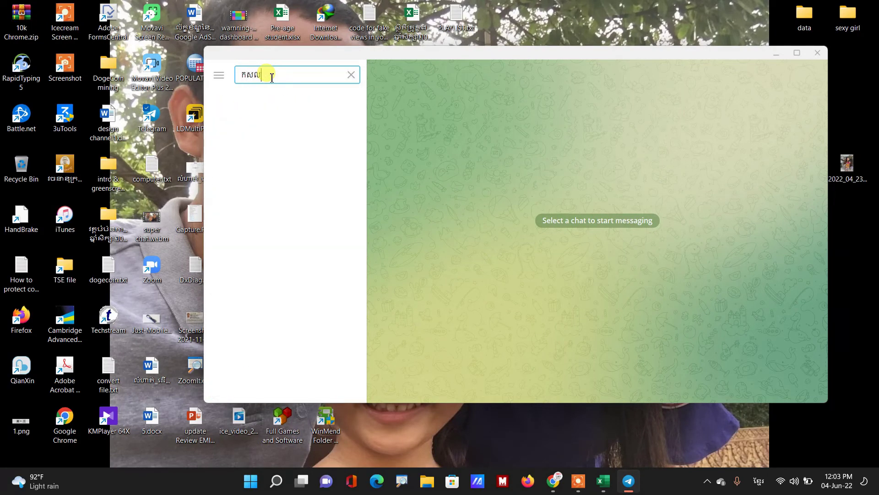
{"action": "key", "text": "BackSpace"}
{"action": "key", "text": "BackSpace"}
{"action": "key", "text": "BackSpace"}
{"action": "type", "text": "ksl"}
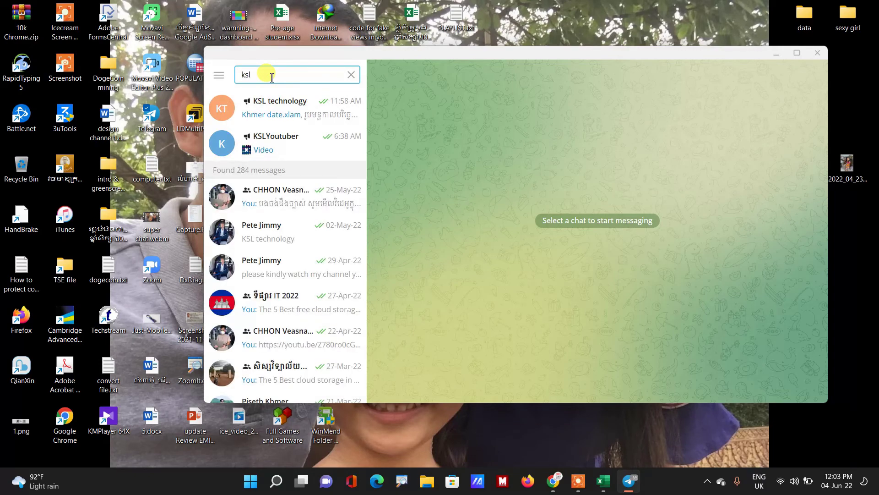
{"action": "left_click", "coordinate": [282, 111]}
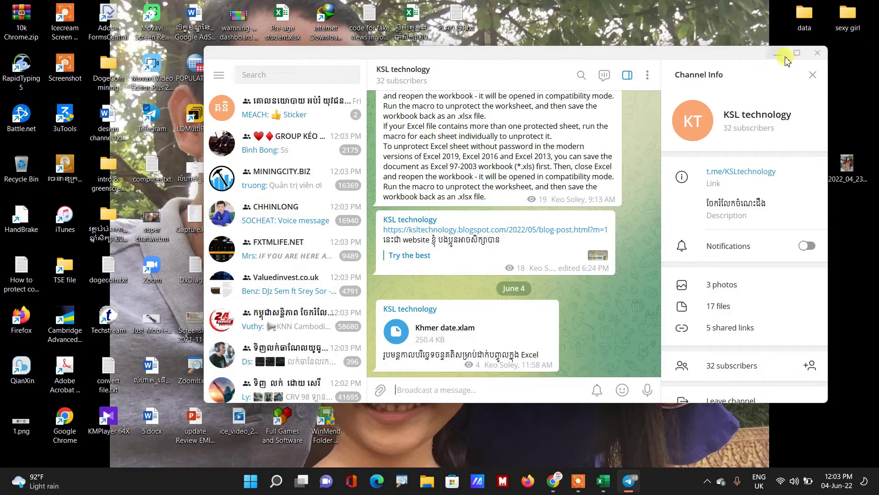
{"action": "left_click", "coordinate": [817, 53]}
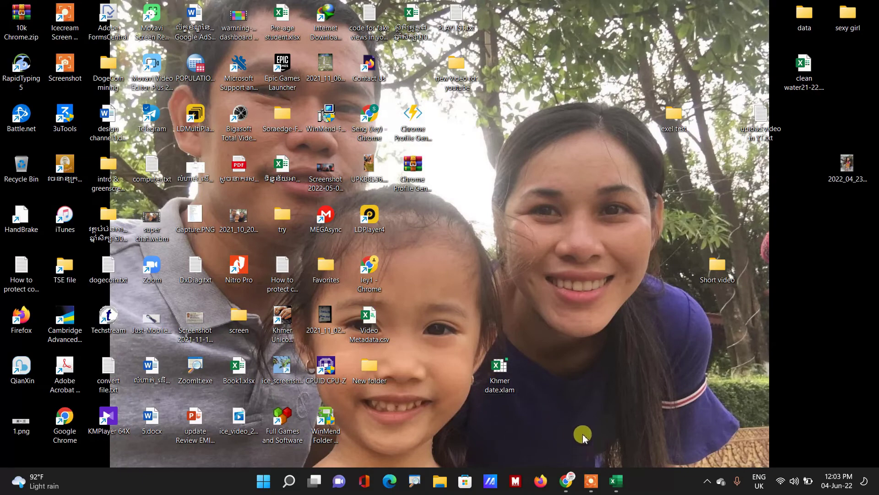
{"action": "mouse_move", "coordinate": [603, 481]}
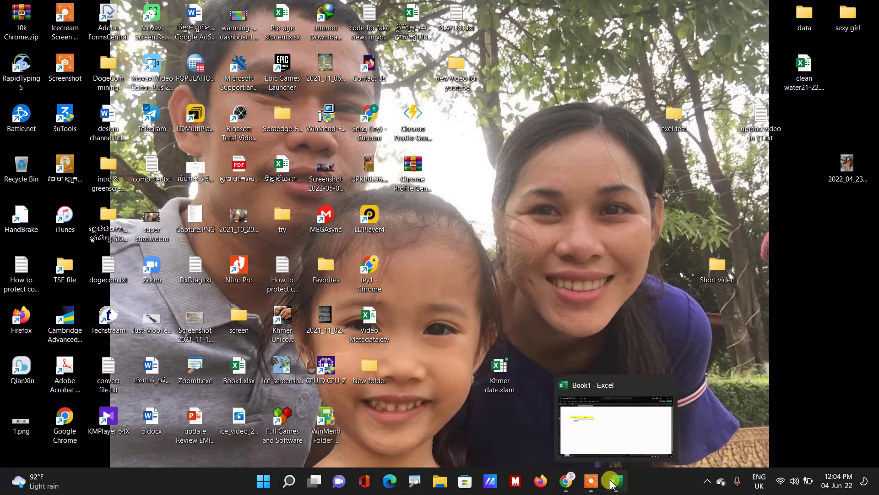
- Restore Excel's Book1 from the taskbar and select the first date in C9
{"action": "left_click", "coordinate": [614, 480]}
{"action": "left_click", "coordinate": [222, 248]}
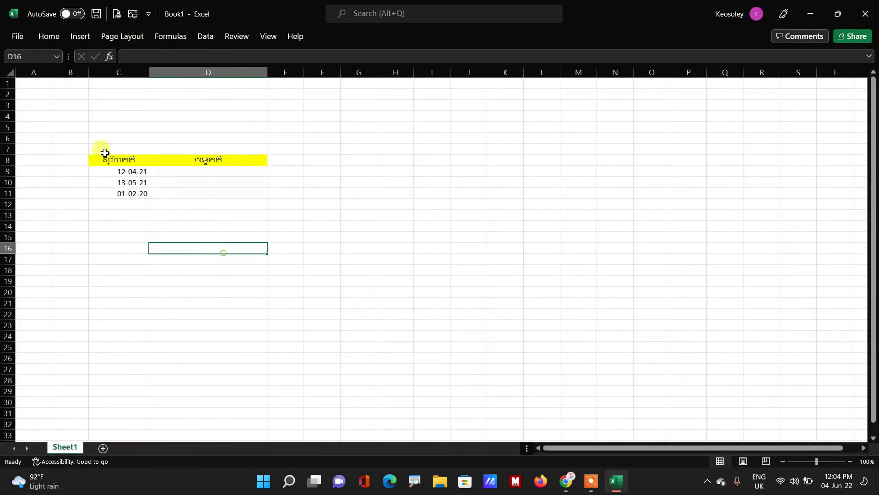
{"action": "left_click", "coordinate": [173, 183]}
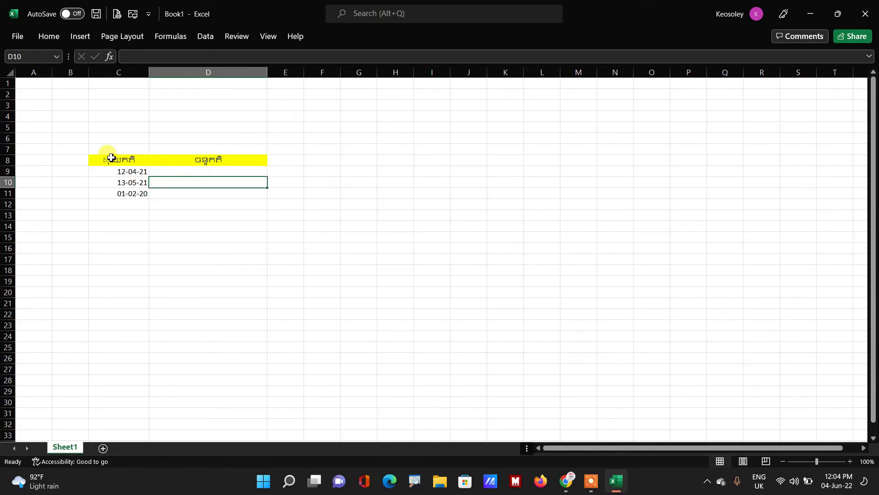
{"action": "left_click", "coordinate": [112, 158]}
{"action": "left_click", "coordinate": [158, 215]}
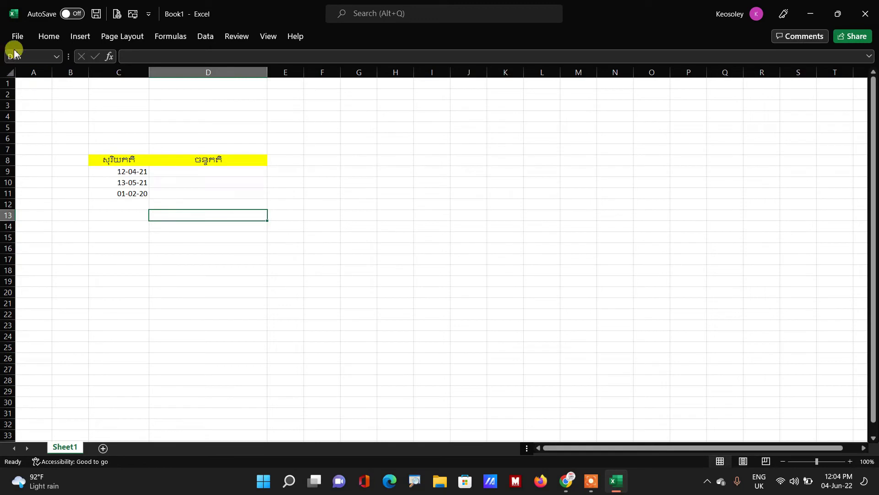
{"action": "left_click", "coordinate": [145, 172]}
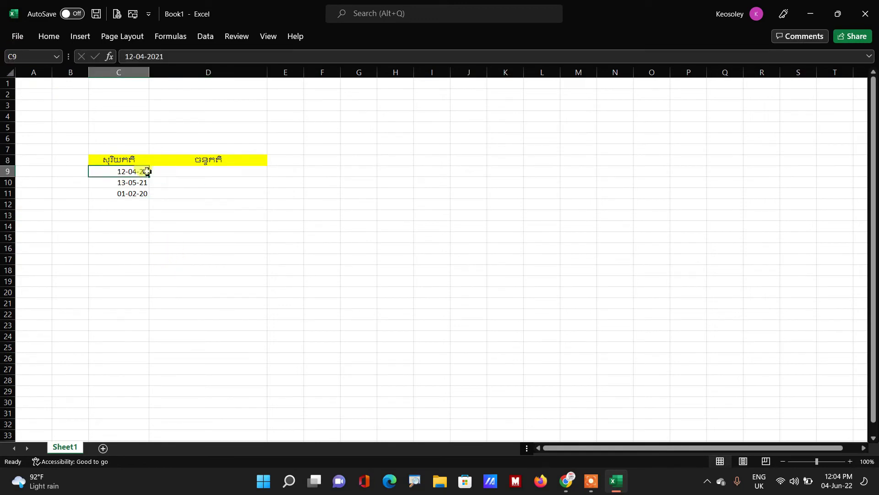
- Open the Excel Add-ins manager from Excel Options and browse for an add-in file
{"action": "left_click", "coordinate": [19, 35]}
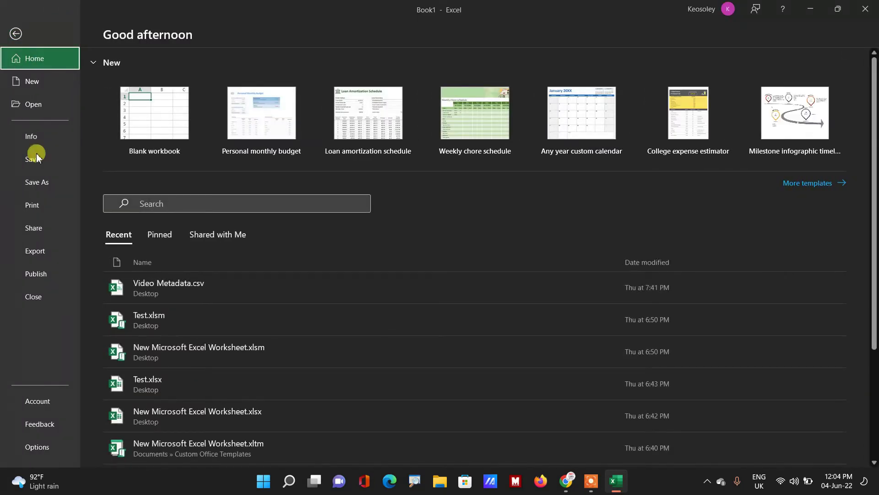
{"action": "left_click", "coordinate": [39, 447]}
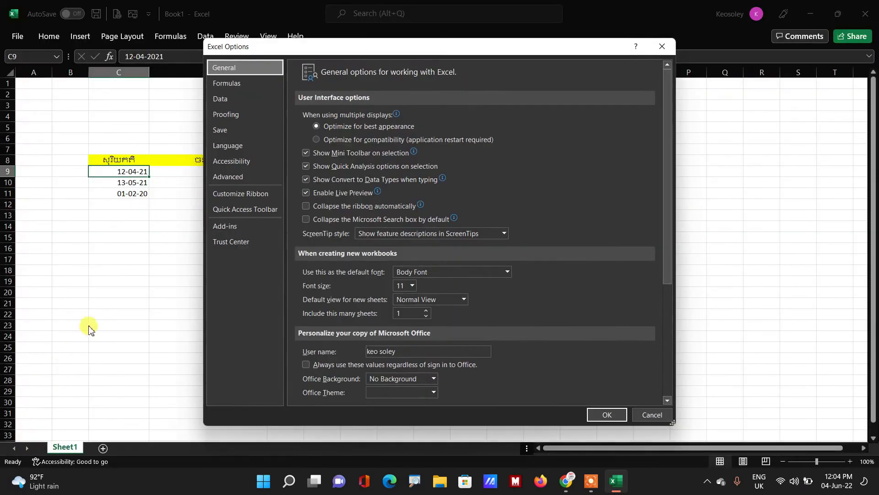
{"action": "left_click", "coordinate": [234, 229]}
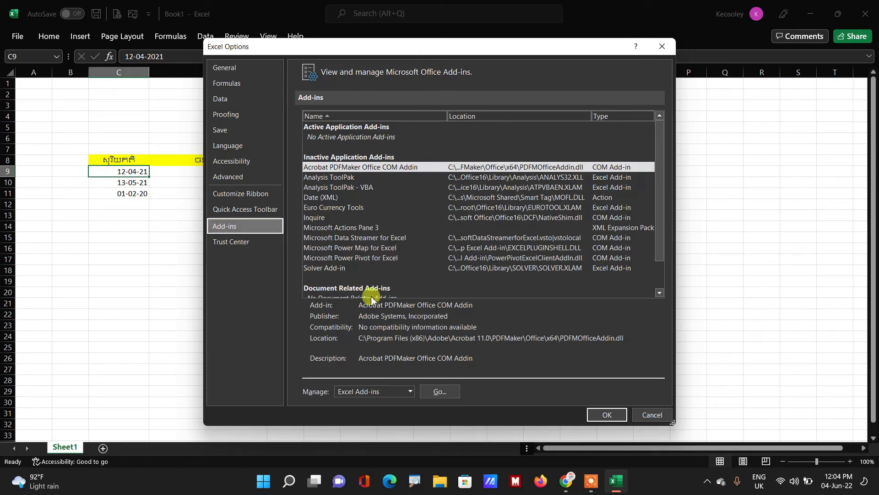
{"action": "scroll", "coordinate": [392, 280], "scroll_direction": "down", "scroll_amount": 2}
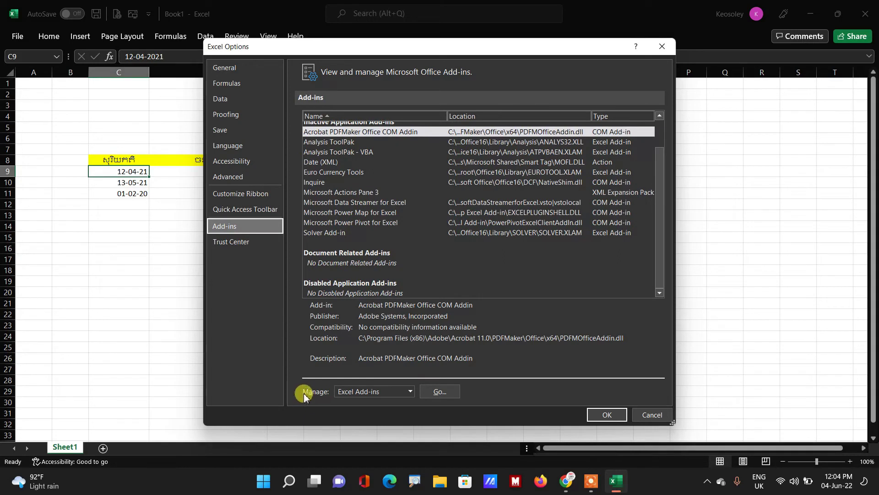
{"action": "left_click", "coordinate": [411, 392]}
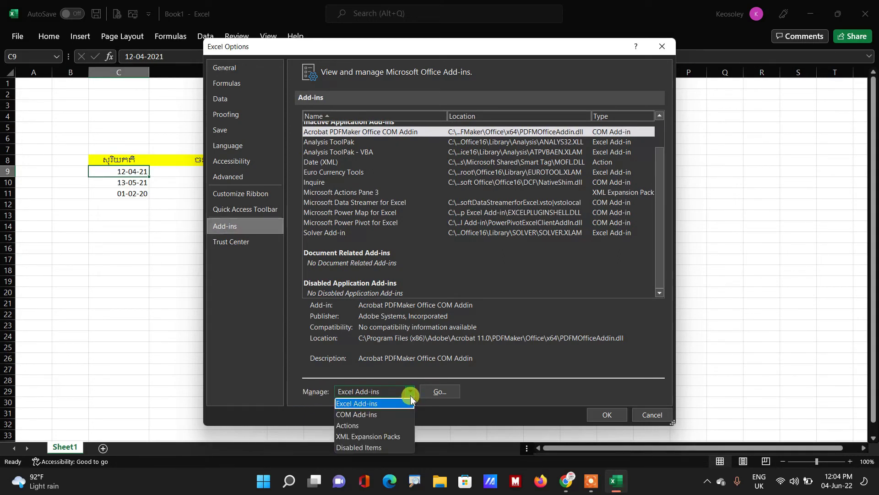
{"action": "left_click", "coordinate": [358, 408]}
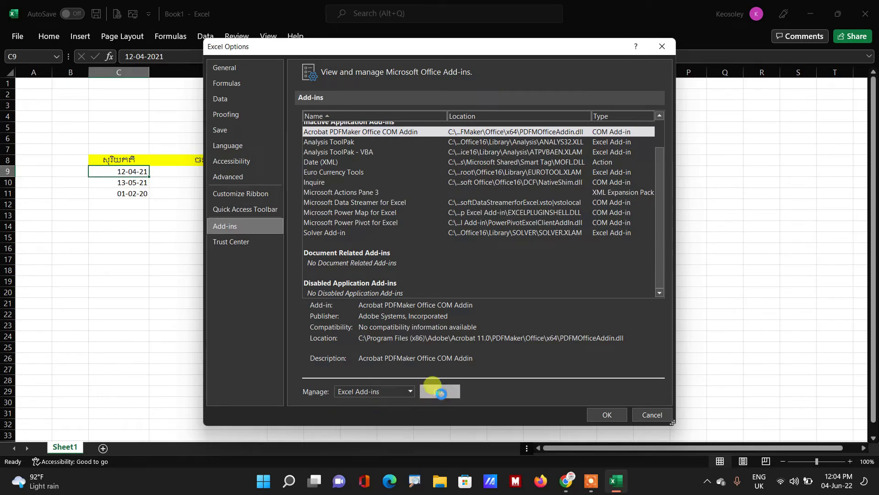
{"action": "left_click", "coordinate": [441, 391]}
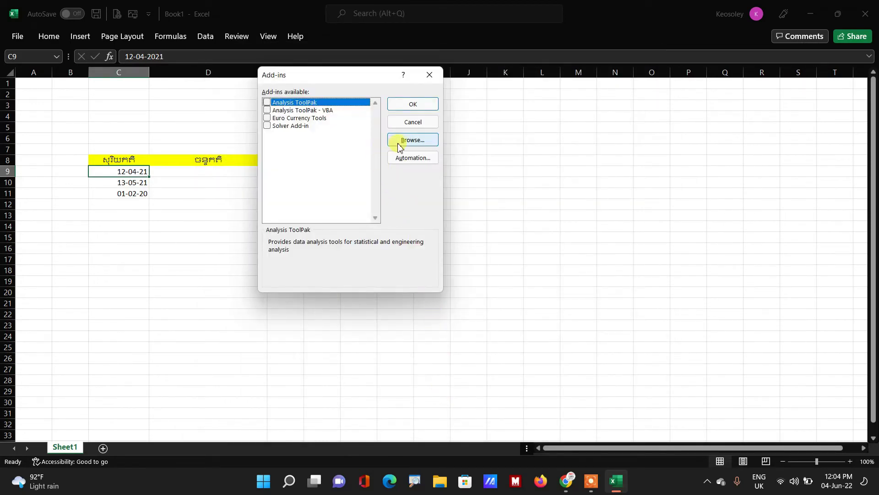
{"action": "left_click", "coordinate": [401, 143]}
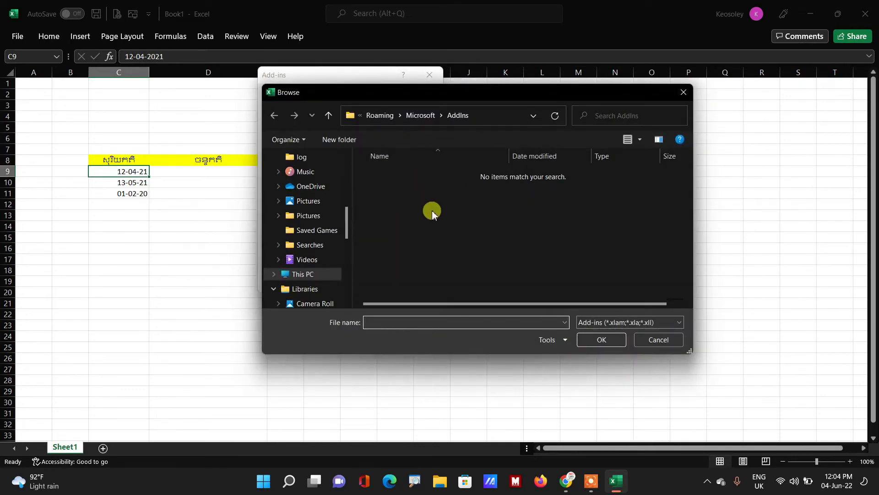
- Load the Khmer date.xlam add-in file from the Desktop folder
{"action": "left_click_drag", "start_coordinate": [346, 225], "coordinate": [345, 173]}
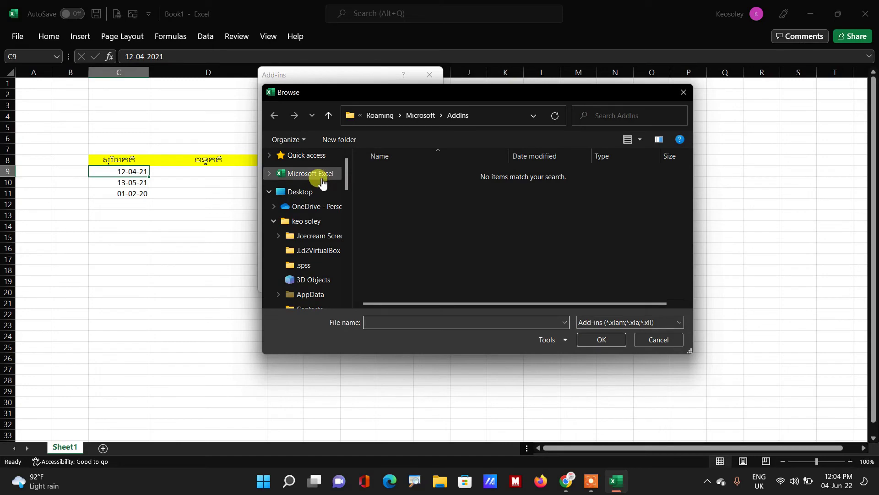
{"action": "left_click", "coordinate": [289, 192]}
{"action": "scroll", "coordinate": [501, 250], "scroll_direction": "down", "scroll_amount": 5}
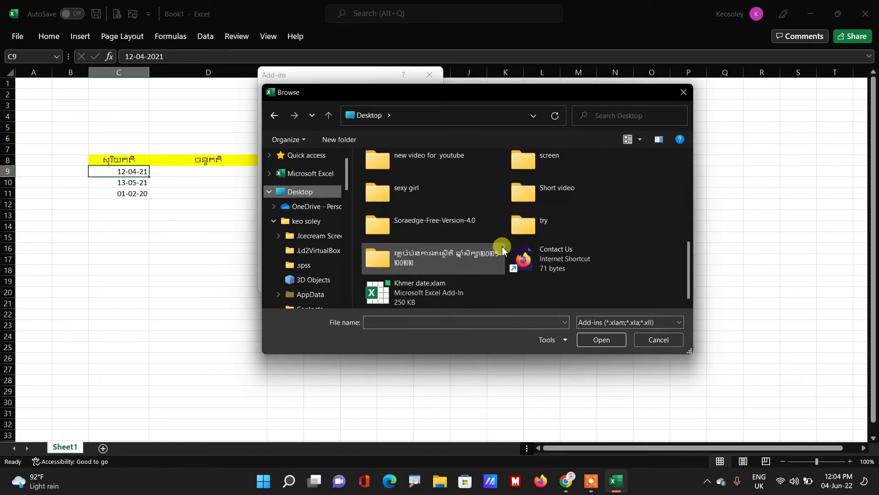
{"action": "left_click", "coordinate": [414, 295]}
{"action": "left_click", "coordinate": [613, 341]}
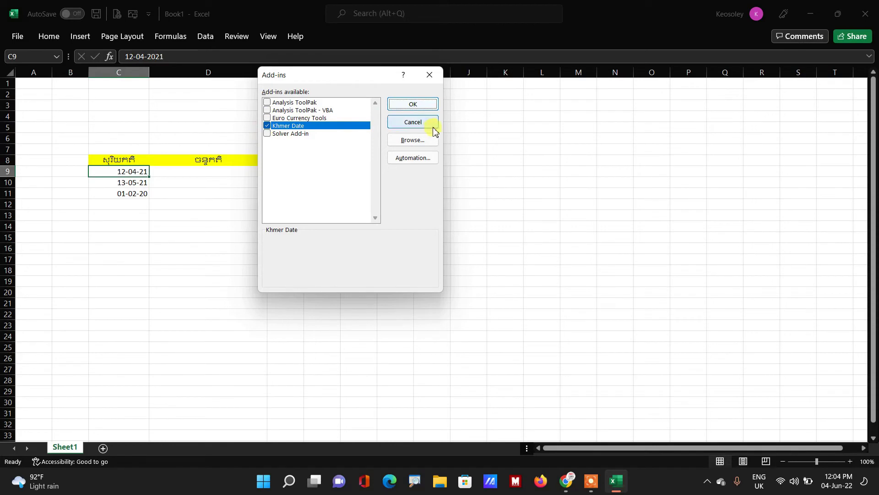
- Activate the Khmer Date add-in, allow its content, decline link updates, and select D9
{"action": "left_click", "coordinate": [416, 107]}
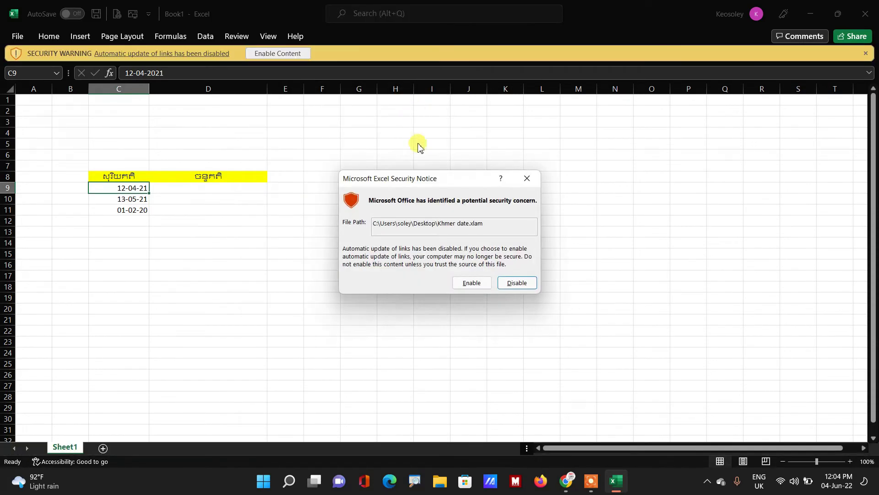
{"action": "left_click", "coordinate": [472, 284]}
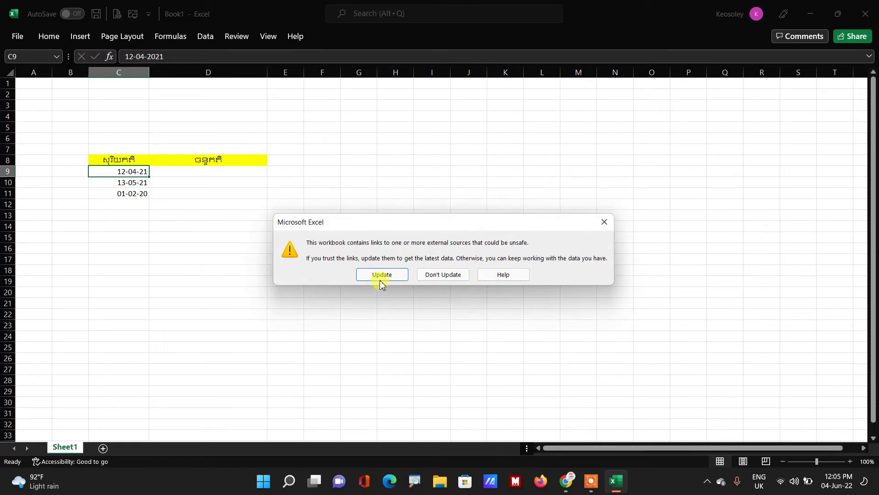
{"action": "left_click", "coordinate": [439, 277]}
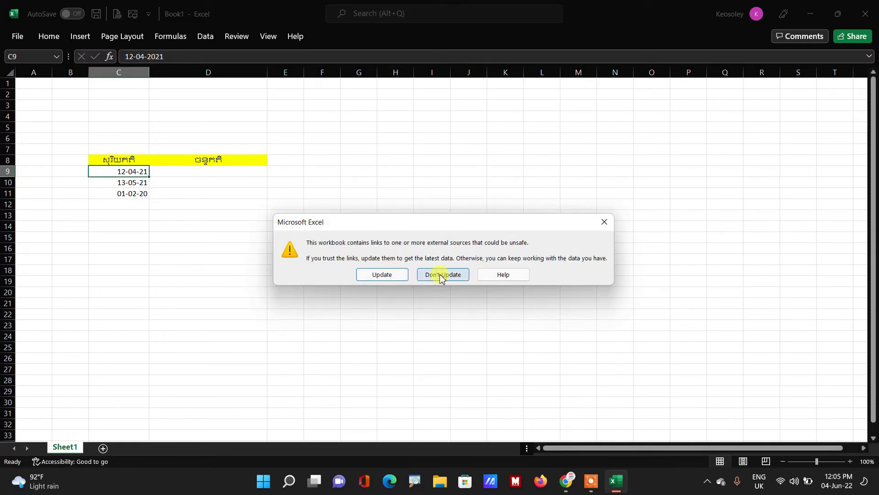
{"action": "left_click", "coordinate": [194, 174]}
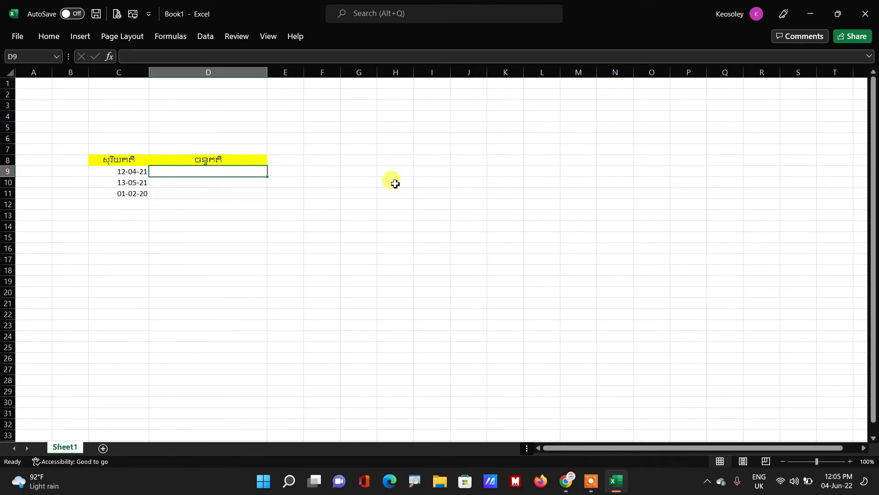
- Enter =MsOfficeLearning(C8) in D8 and check the formula behind its #VALUE! result
{"action": "type", "text": "="}
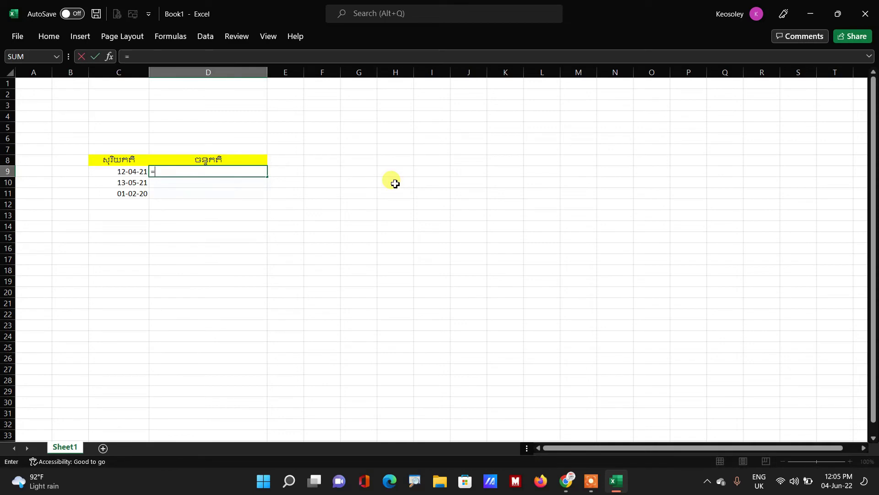
{"action": "type", "text": "ms"}
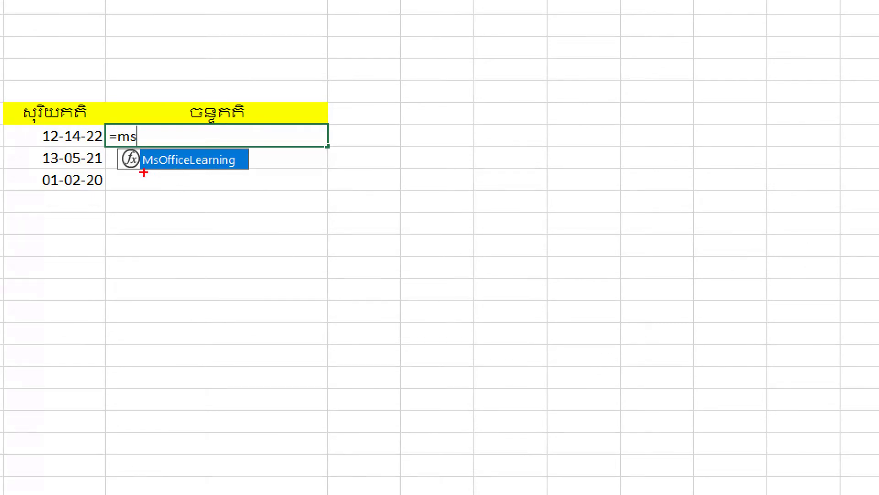
{"action": "mouse_move", "coordinate": [143, 172]}
{"action": "left_mouse_down"}
{"action": "mouse_move", "coordinate": [268, 167]}
{"action": "mouse_move", "coordinate": [174, 132]}
{"action": "mouse_move", "coordinate": [98, 165]}
{"action": "mouse_move", "coordinate": [179, 180]}
{"action": "left_mouse_up"}
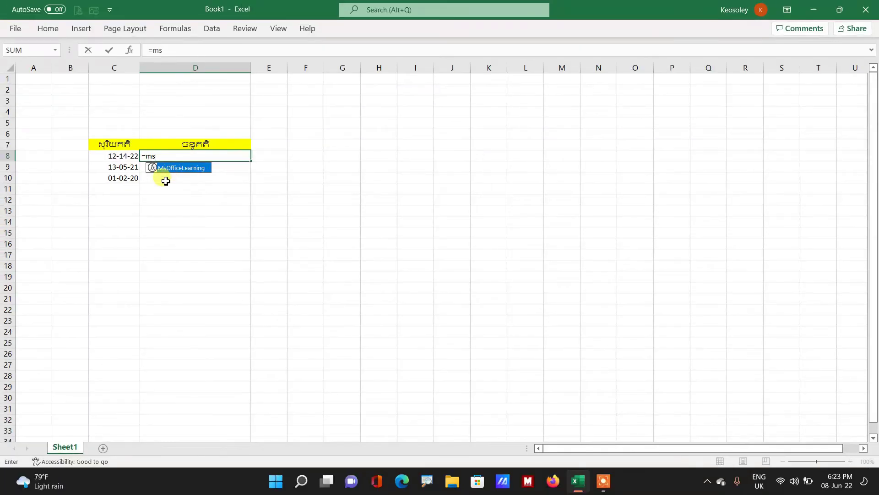
{"action": "double_click", "coordinate": [181, 168]}
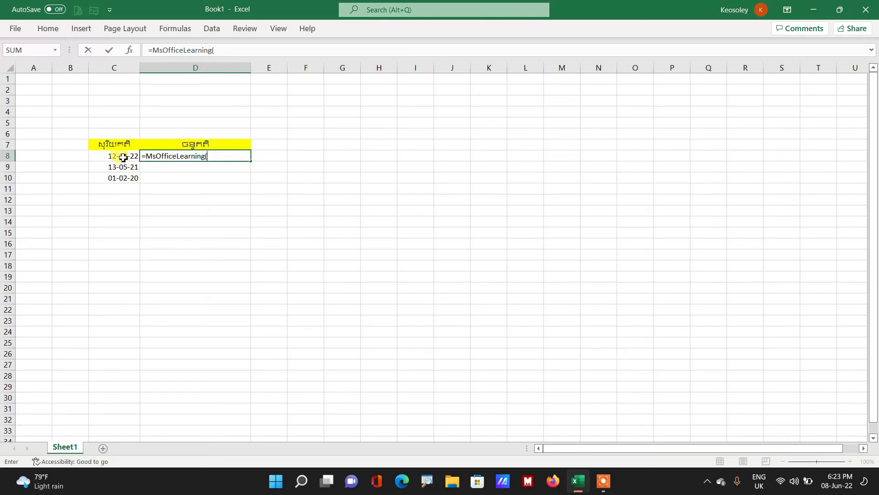
{"action": "left_click", "coordinate": [123, 157]}
{"action": "type", "text": ")"}
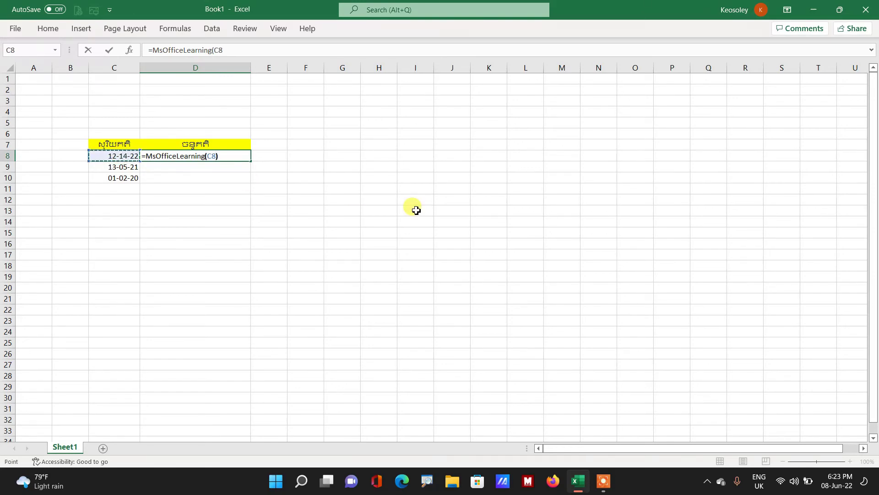
{"action": "key", "text": "Return"}
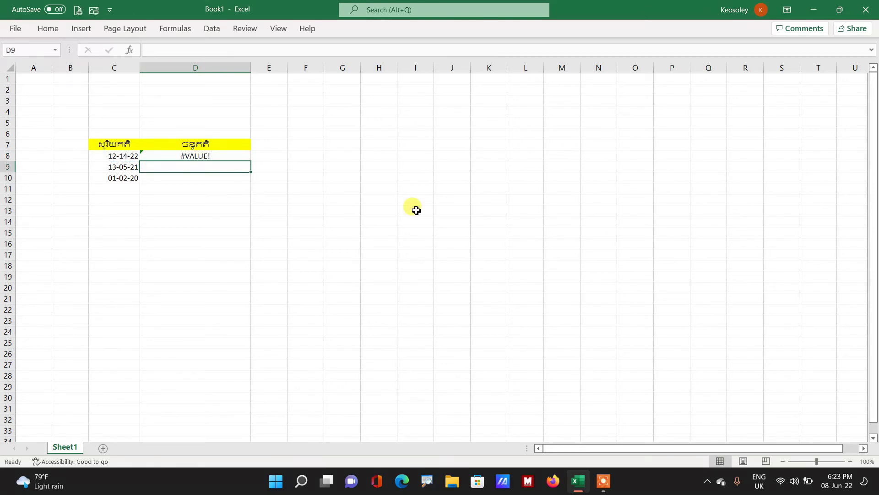
{"action": "left_click", "coordinate": [231, 156]}
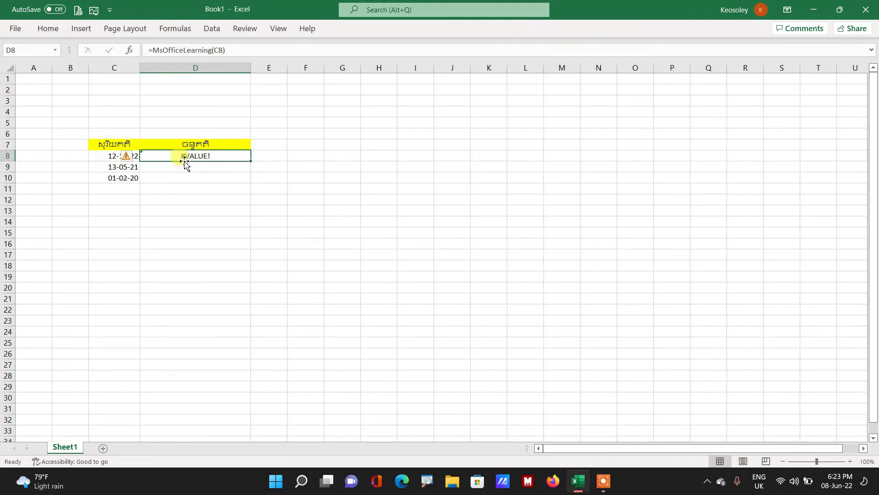
- Correct the C8 date to 12-01-22 and copy D8's lunar date formula down to D9
{"action": "left_click", "coordinate": [185, 182]}
{"action": "left_click", "coordinate": [124, 157]}
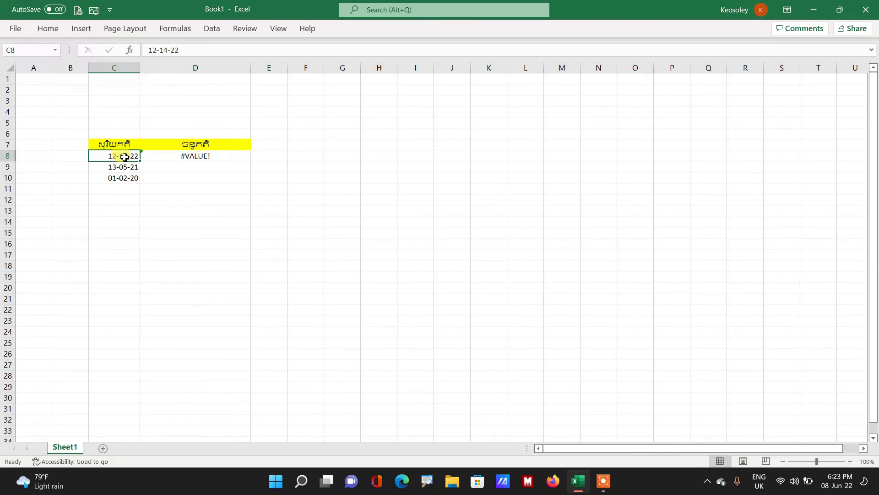
{"action": "double_click", "coordinate": [127, 156]}
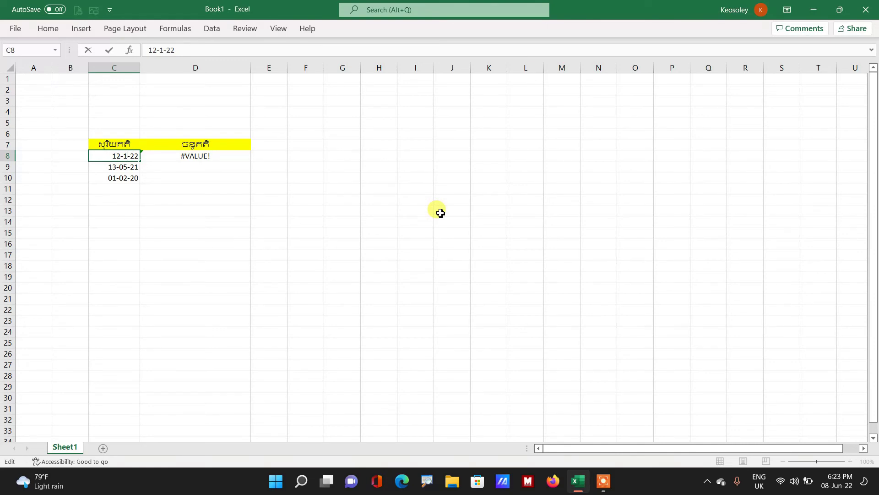
{"action": "key", "text": "Return"}
{"action": "left_click", "coordinate": [226, 155]}
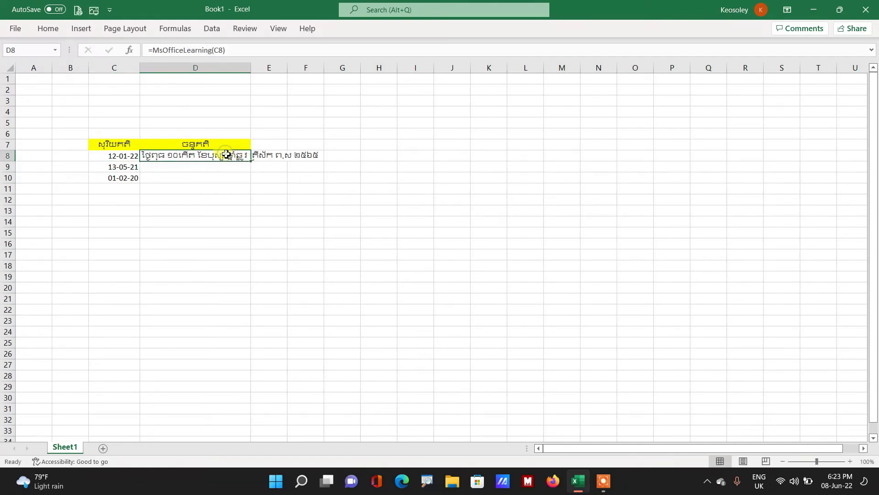
{"action": "left_click_drag", "start_coordinate": [251, 161], "coordinate": [250, 173]}
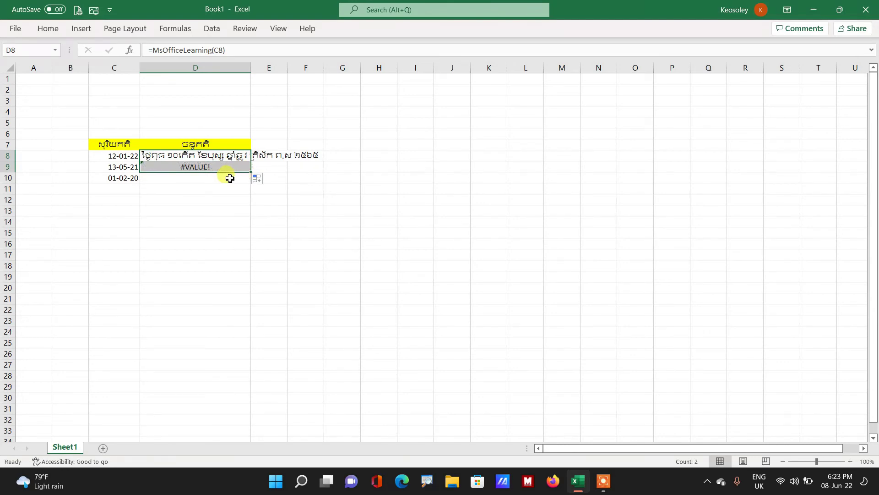
- Fix the C9 date to 13-05-22 so D9 no longer shows #VALUE!
{"action": "left_click", "coordinate": [213, 168]}
{"action": "left_click", "coordinate": [110, 169]}
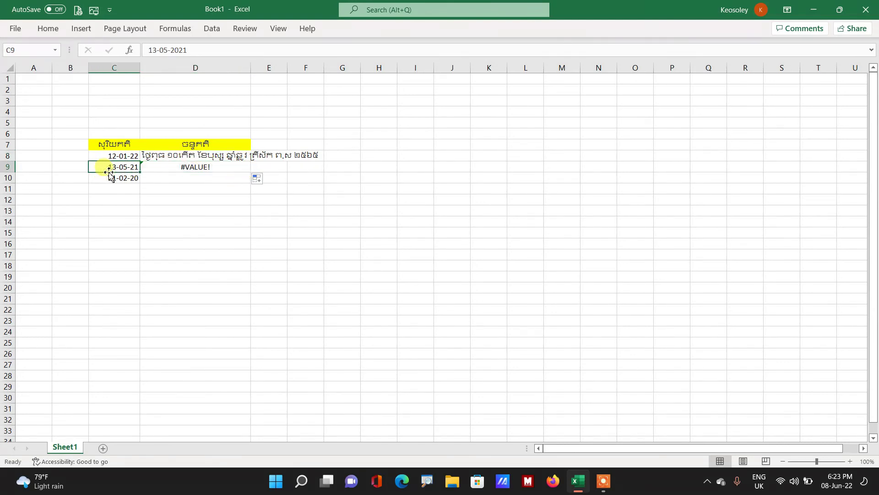
{"action": "double_click", "coordinate": [137, 167]}
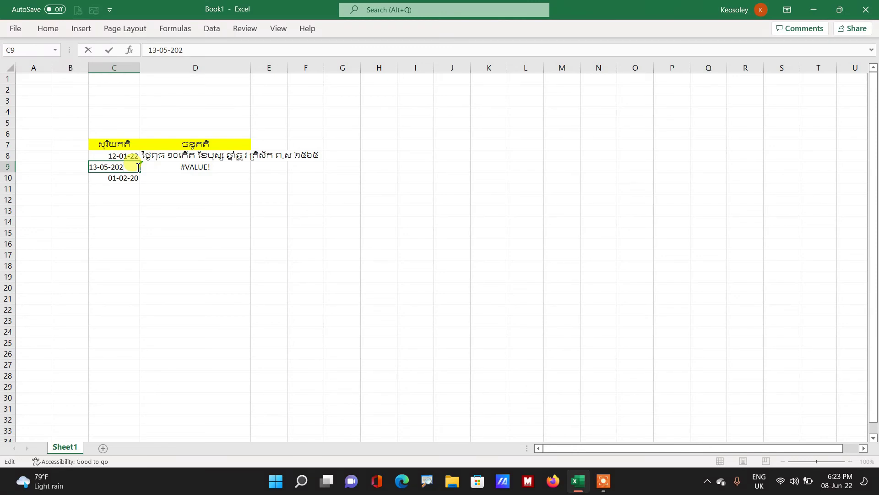
{"action": "type", "text": "2"}
{"action": "key", "text": "Return"}
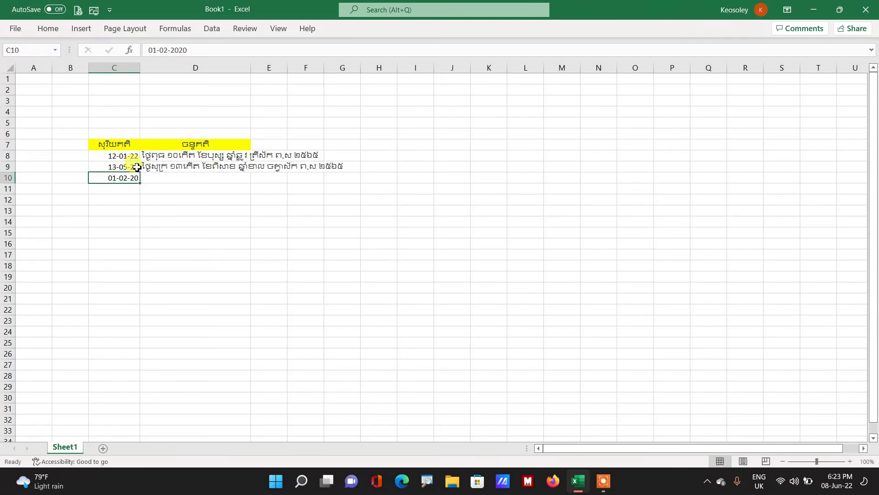
- Change C10's month digit to 1 so the date reads 01-01-22
{"action": "double_click", "coordinate": [123, 179]}
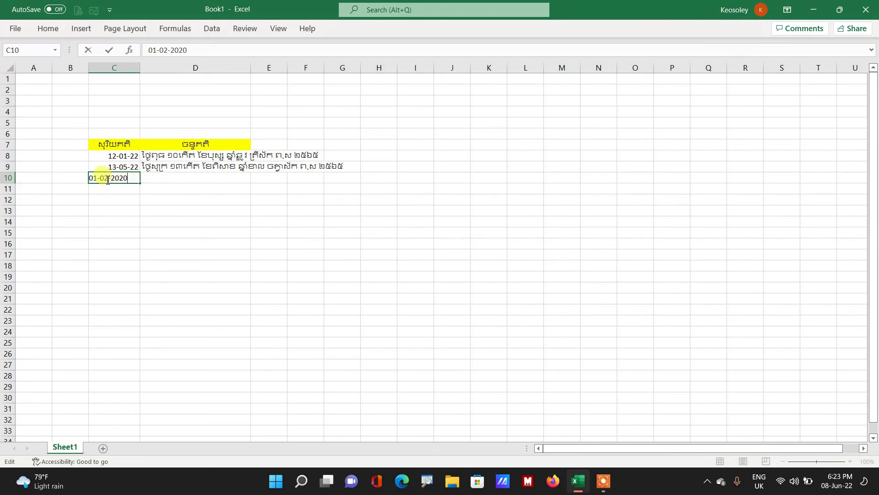
{"action": "left_click", "coordinate": [108, 178]}
{"action": "key", "text": "BackSpace"}
{"action": "type", "text": "1"}
{"action": "key", "text": "Return"}
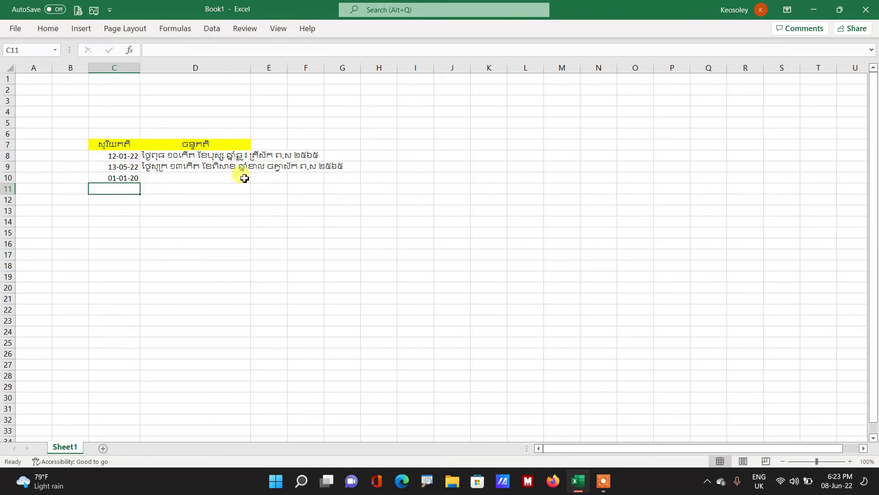
- Copy D9's lunar date formula down to D10 and re-confirm C10's date
{"action": "left_click", "coordinate": [220, 167]}
{"action": "left_click_drag", "start_coordinate": [250, 172], "coordinate": [252, 179]}
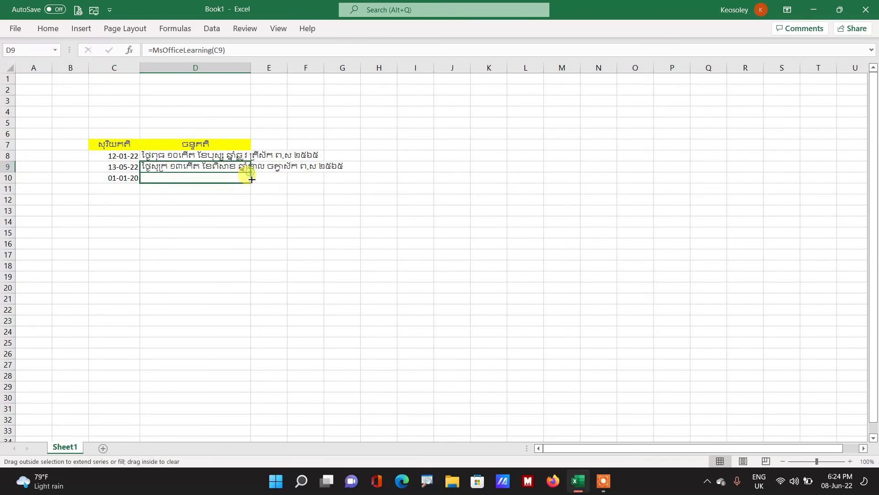
{"action": "double_click", "coordinate": [134, 178]}
{"action": "type", "text": "22"}
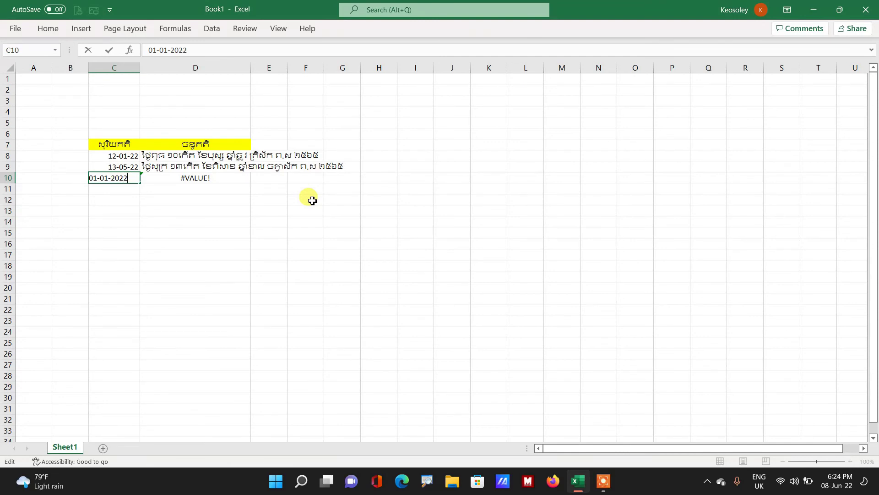
{"action": "key", "text": "Return"}
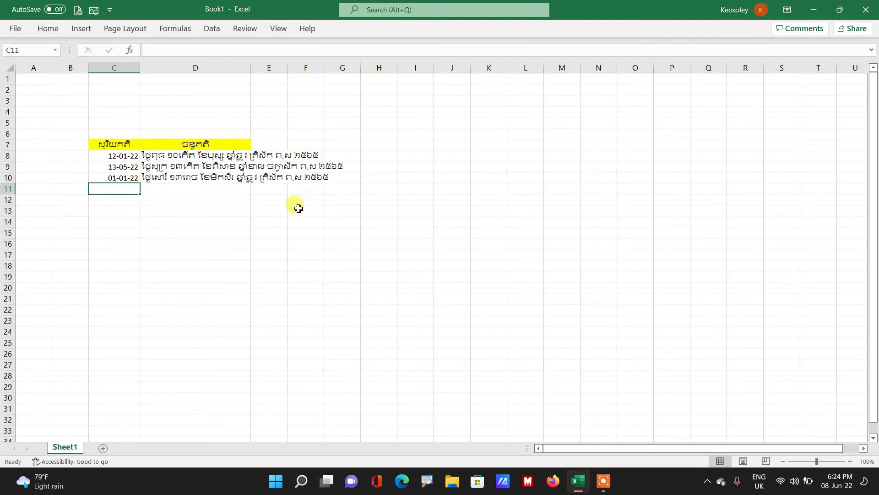
- Fill the D8 lunar date formula down column D, then minimise Excel
{"action": "left_click", "coordinate": [211, 155]}
{"action": "left_click_drag", "start_coordinate": [251, 161], "coordinate": [249, 193]}
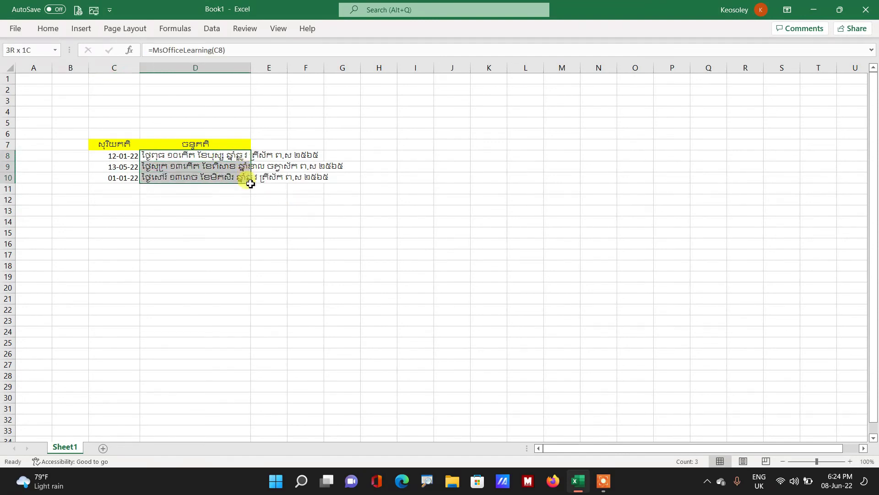
{"action": "left_click", "coordinate": [196, 213]}
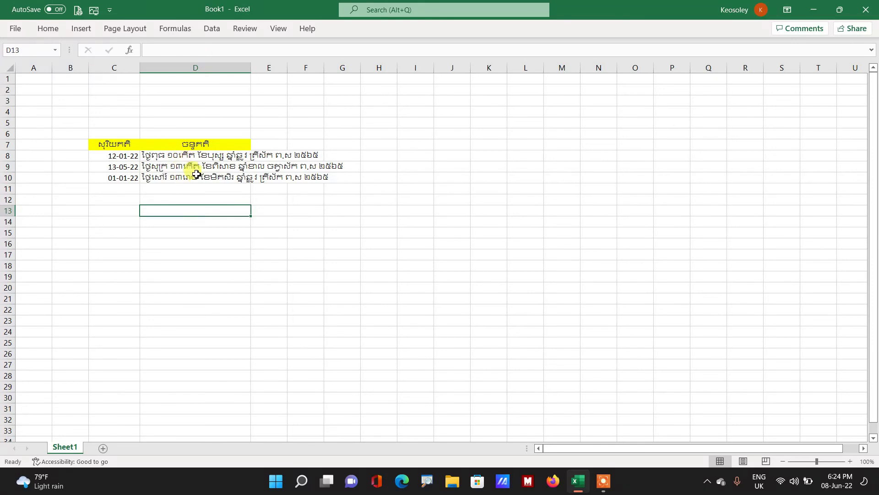
{"action": "left_click", "coordinate": [203, 233]}
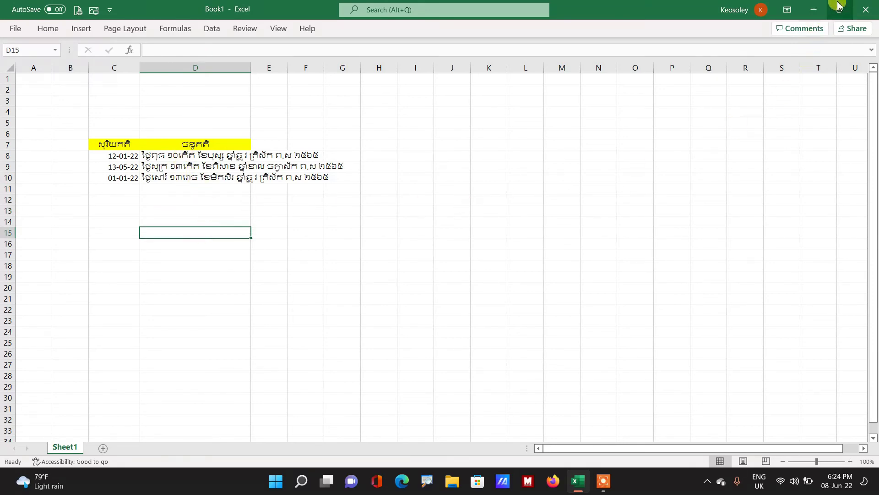
{"action": "left_click", "coordinate": [814, 8]}
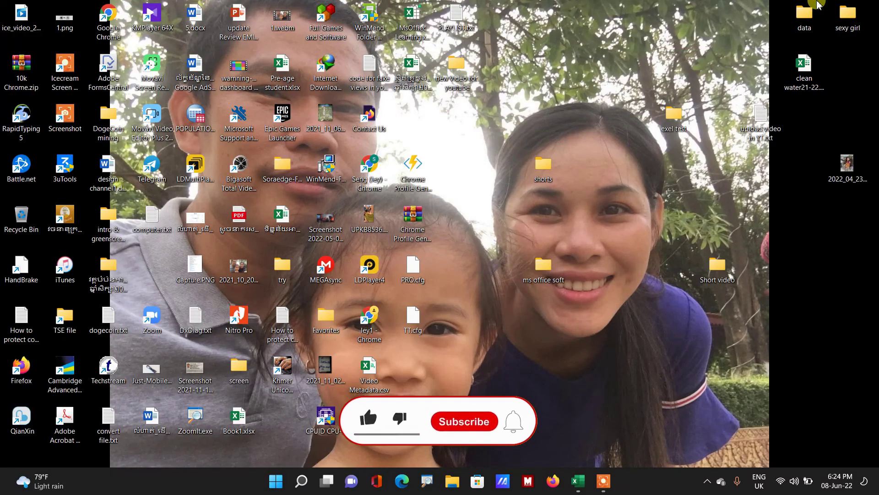